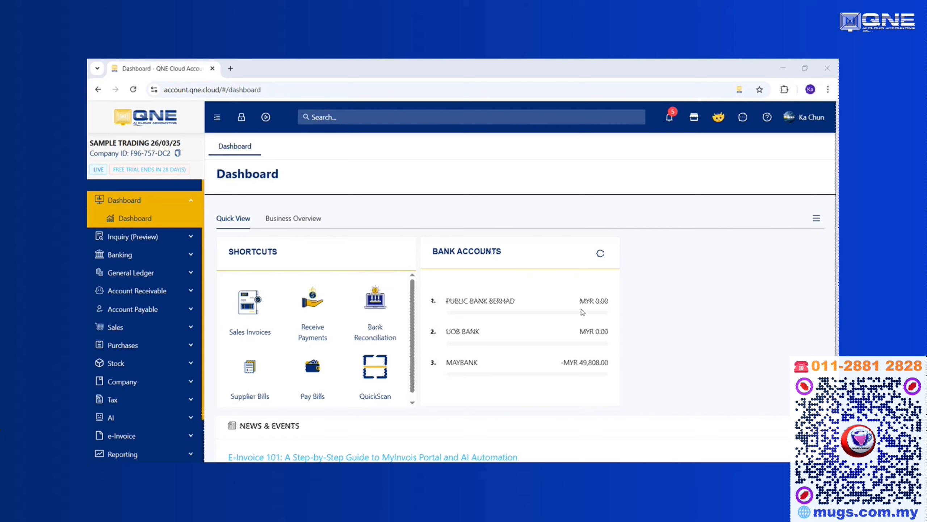
Start a new sales quotation for the customer ABC SDN BHD
left_click(173, 334)
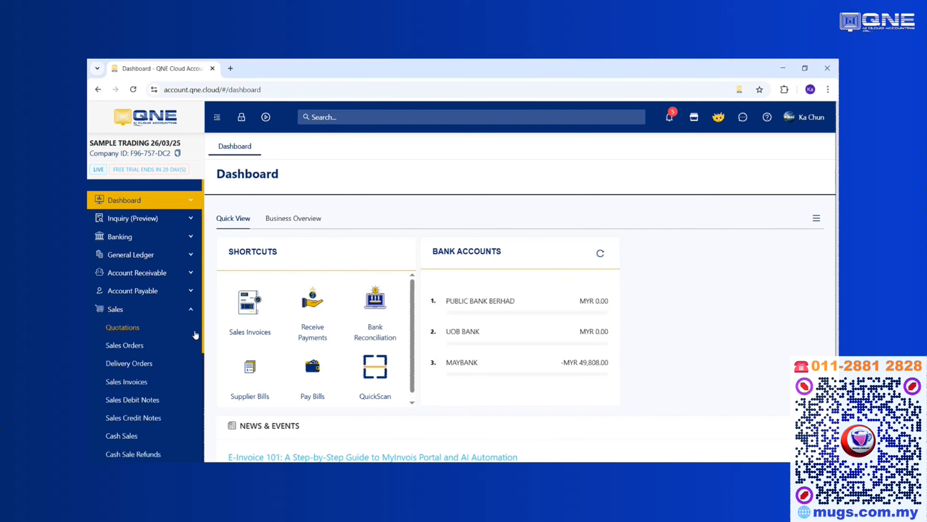
left_click(135, 336)
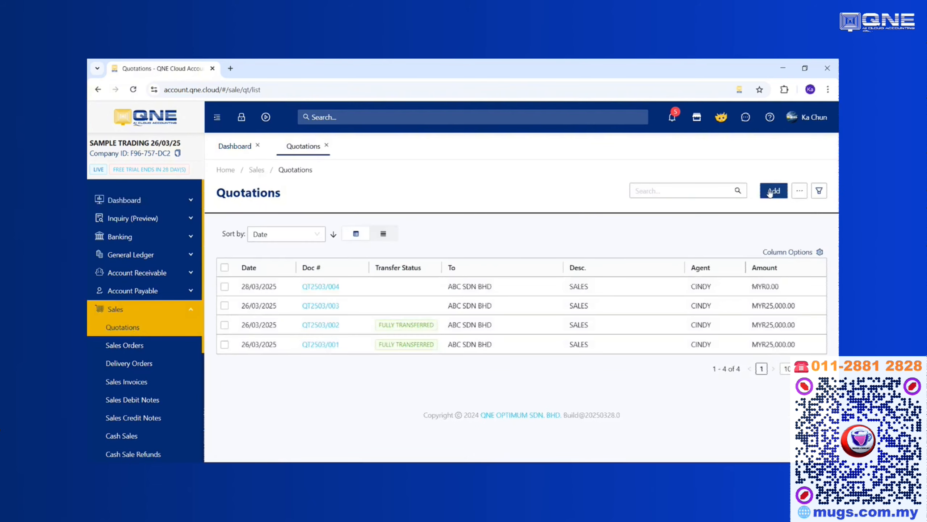
left_click(771, 193)
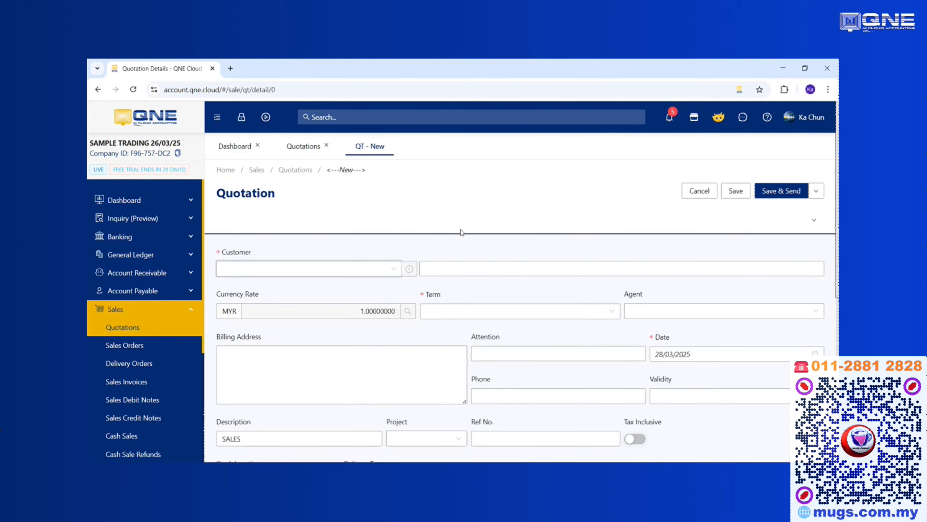
left_click(394, 268)
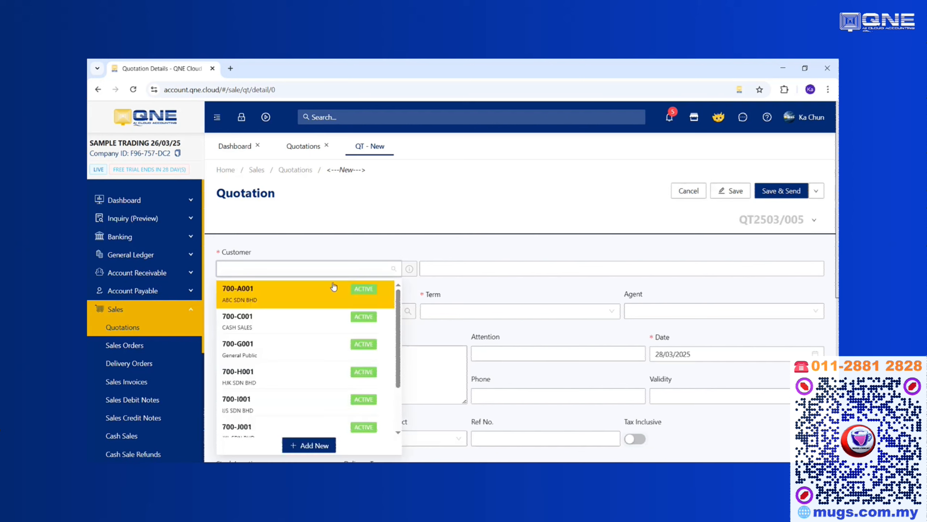
left_click(280, 295)
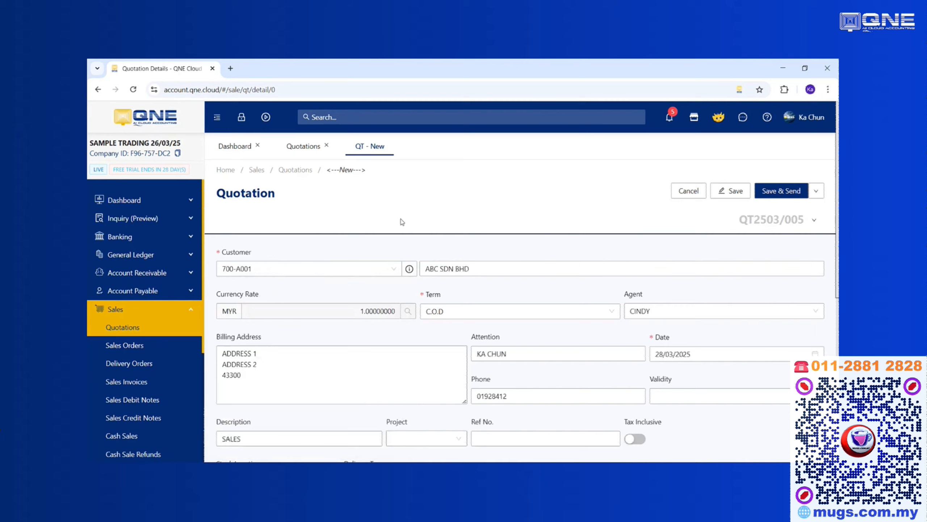
Add the stock items HL-001 and PEPSI as the quotation's first two detail lines
scroll(467, 267, "down", 4)
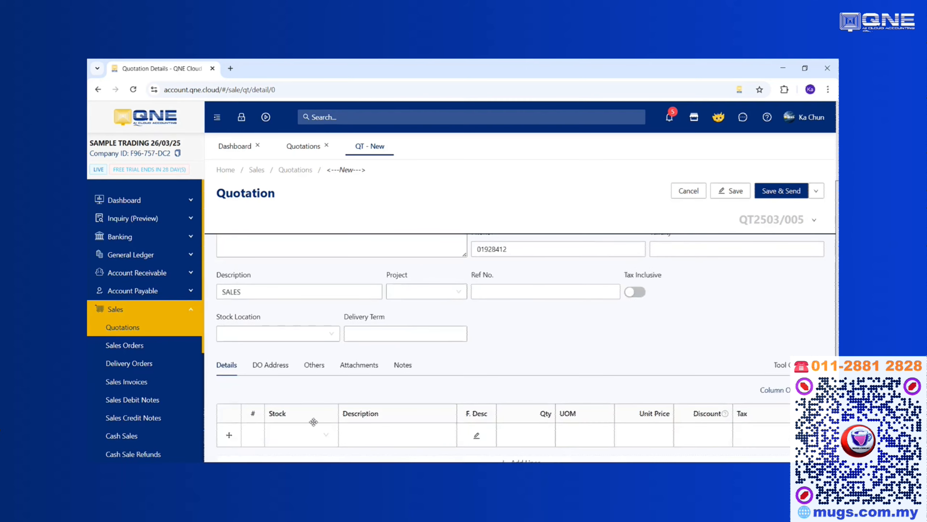
left_click(320, 432)
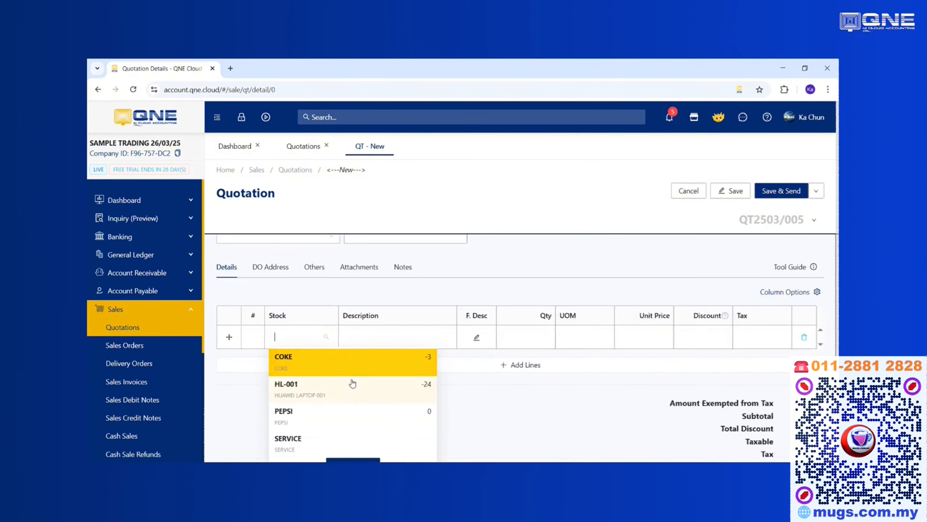
left_click(310, 387)
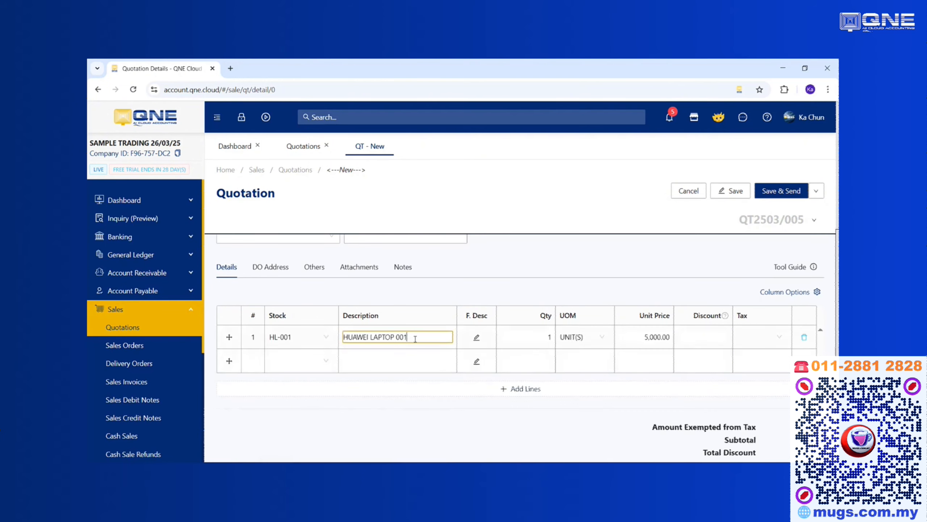
left_click(631, 336)
left_click(296, 367)
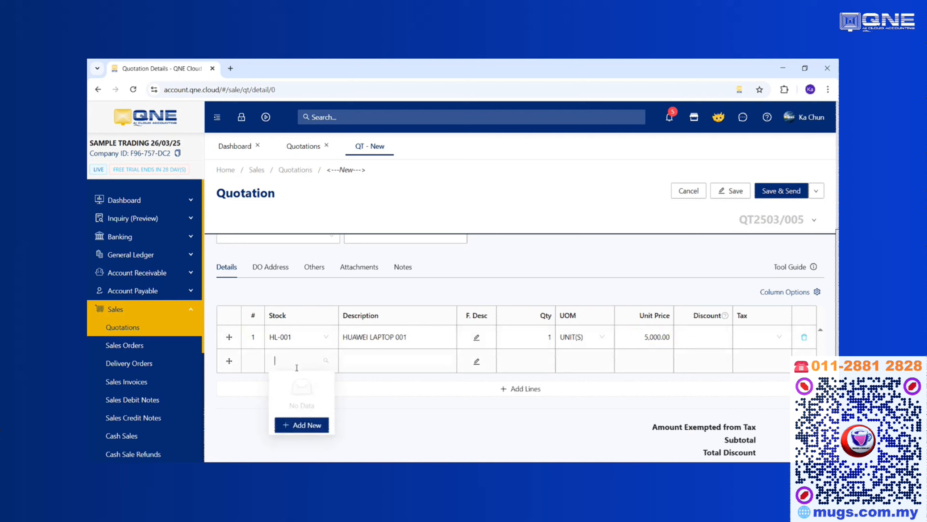
left_click(294, 443)
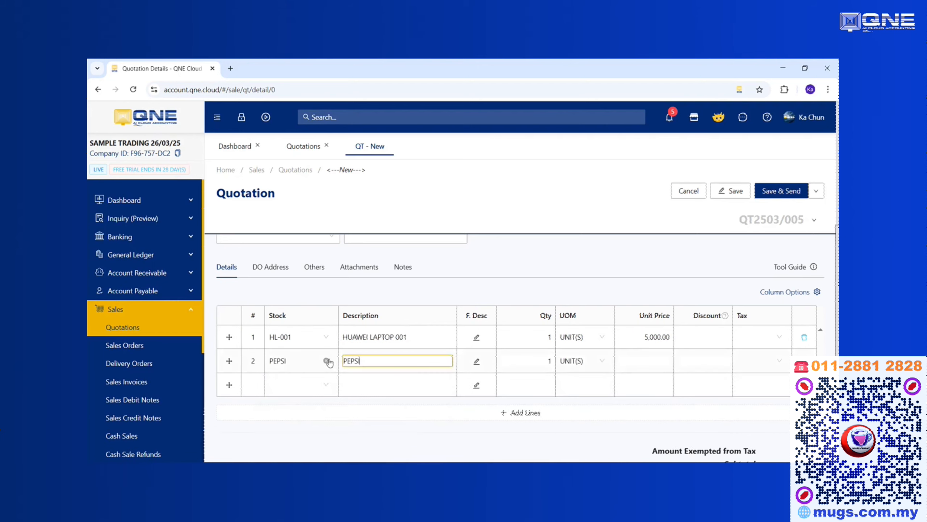
Add a third quotation line without a stock item, using the description REMARK
scroll(365, 357, "down", 2)
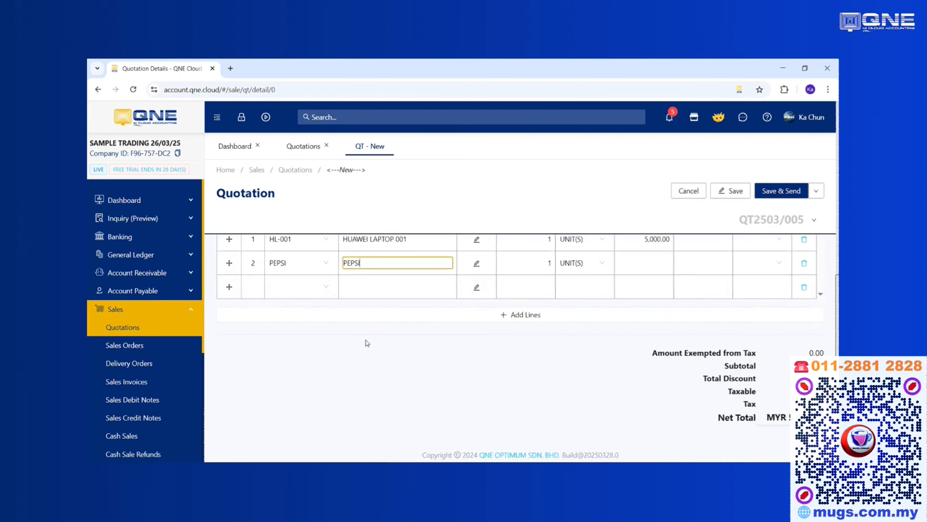
left_click(399, 287)
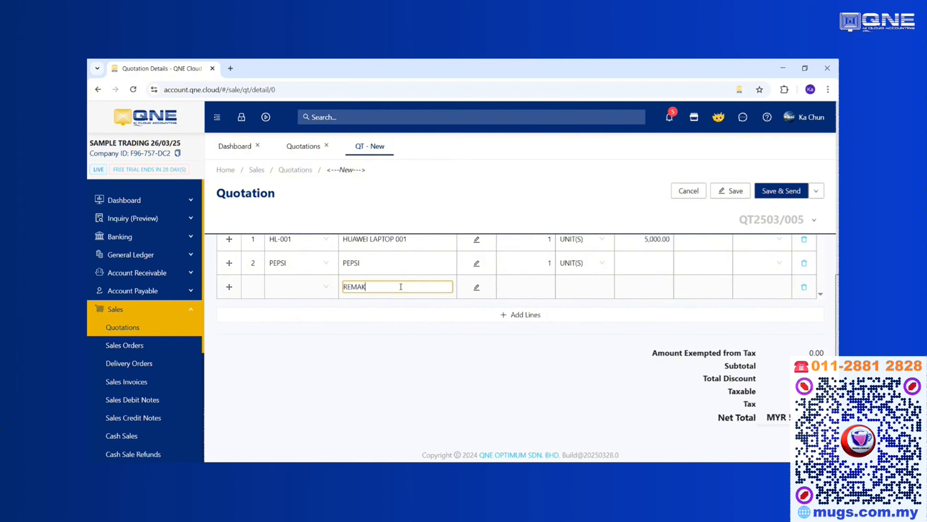
type("REMARK")
Set the PEPSI line's unit price to 1000 and save the quotation
scroll(423, 314, "up", 2)
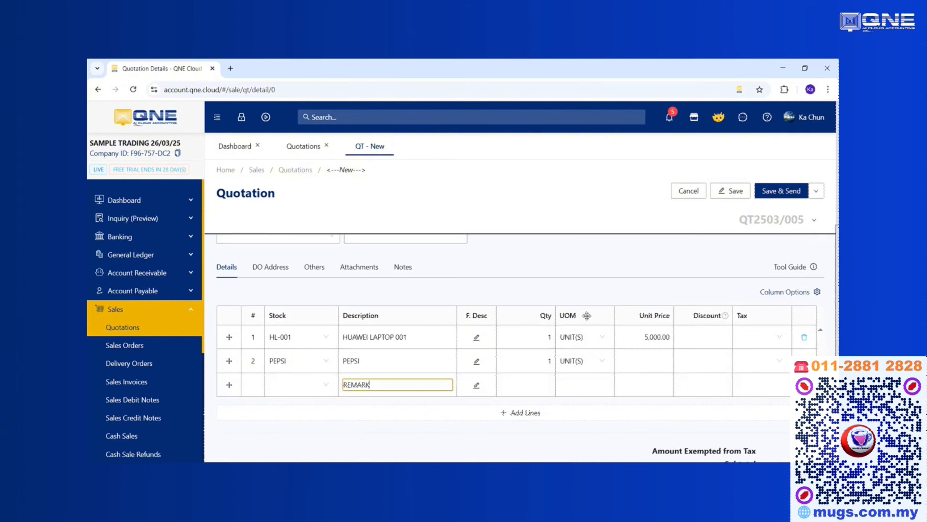
left_click(645, 360)
type("1000")
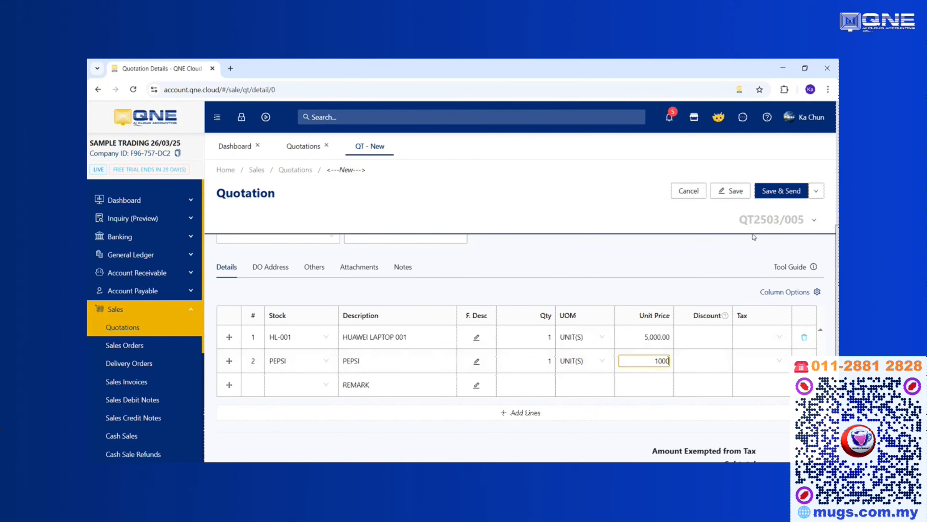
left_click(726, 193)
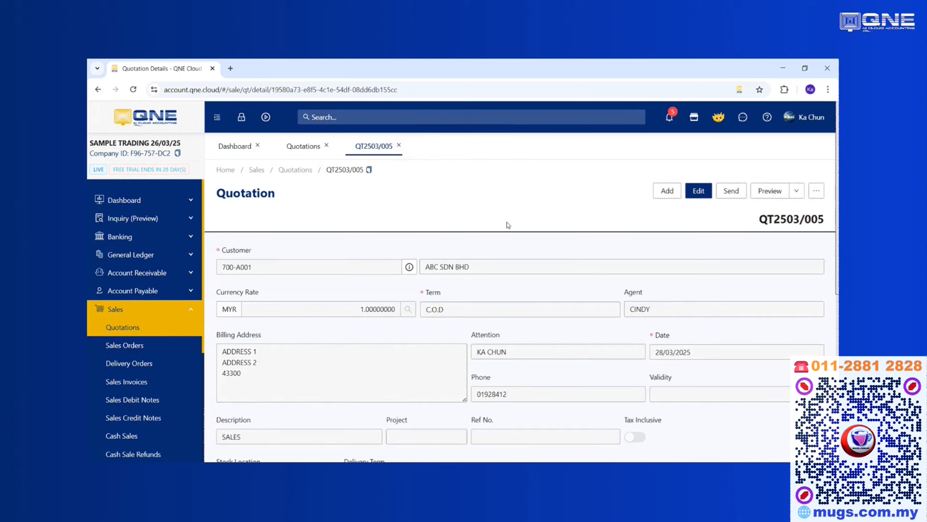
Transfer the saved quotation to a sales order, confirm the transfer and save the new order
left_click(817, 191)
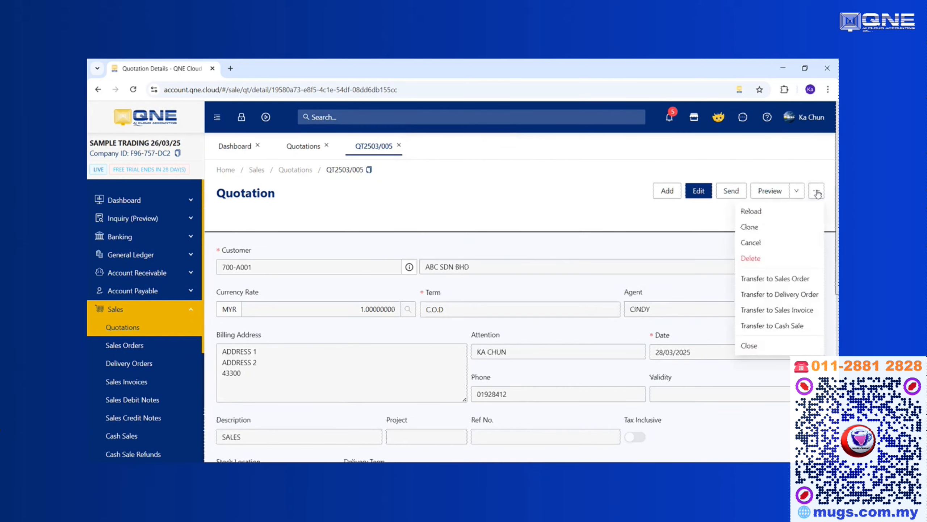
left_click(768, 279)
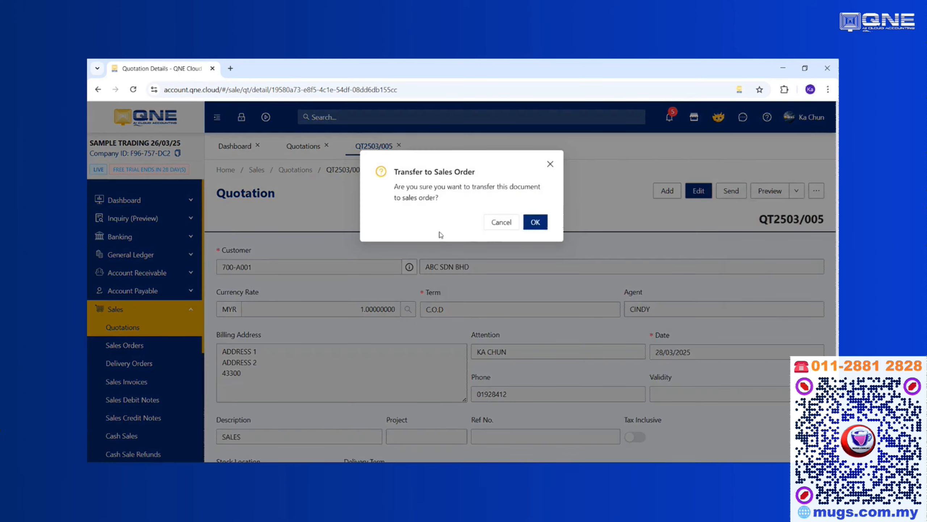
left_click(534, 221)
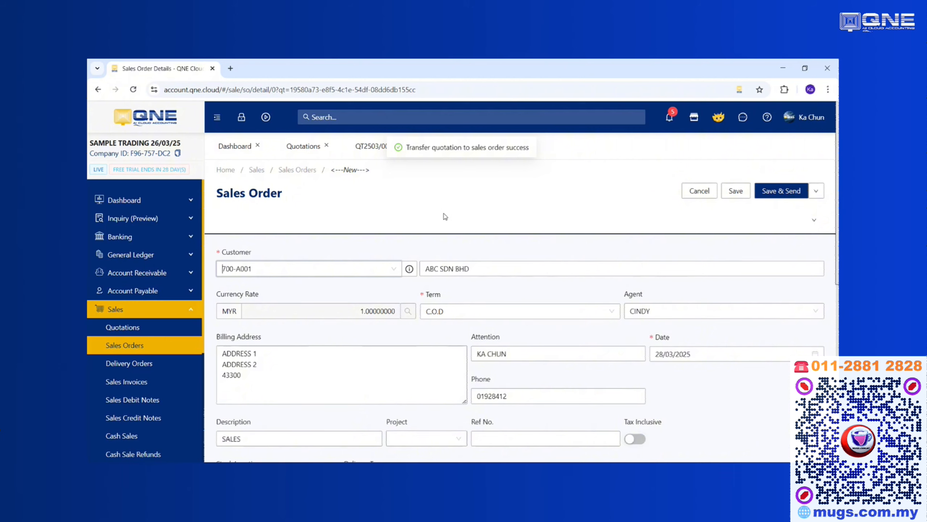
left_click(743, 192)
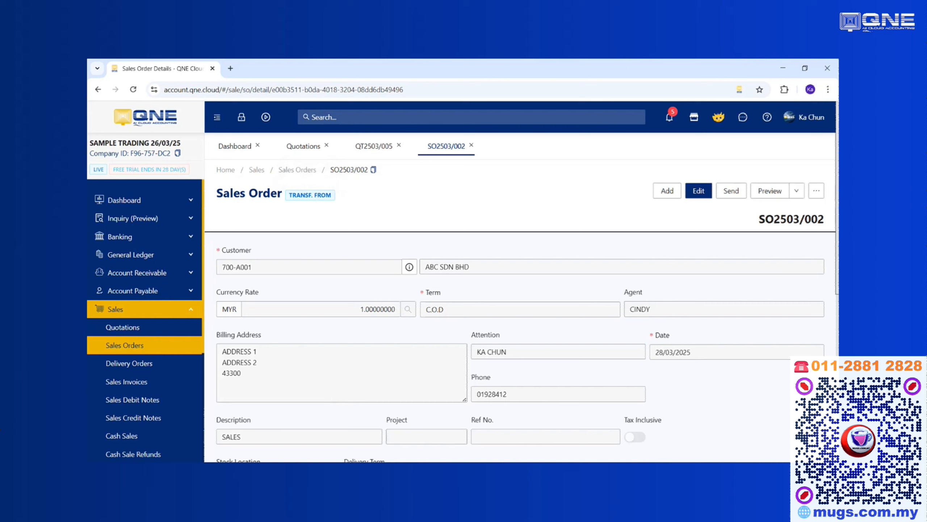
Create a new sales invoice from the Sales Invoices list for the customer ABC SDN BHD
left_click(816, 192)
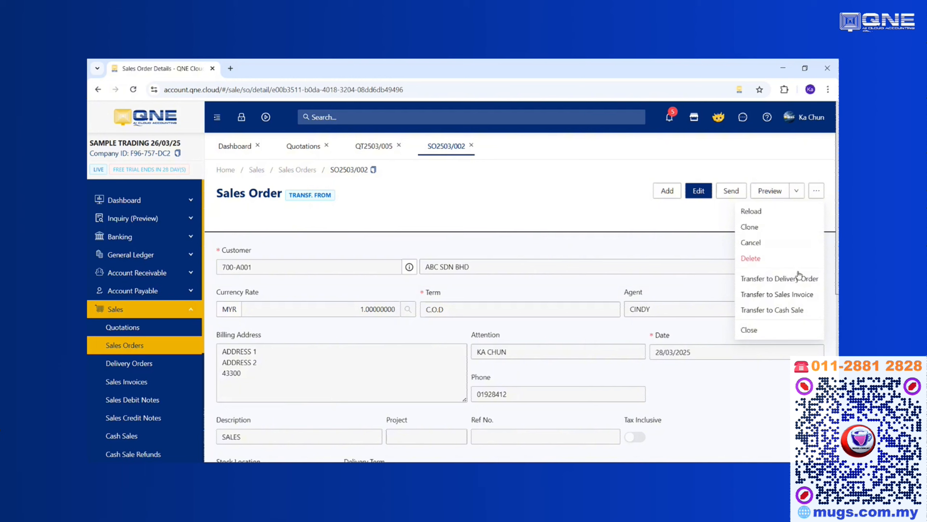
left_click(133, 381)
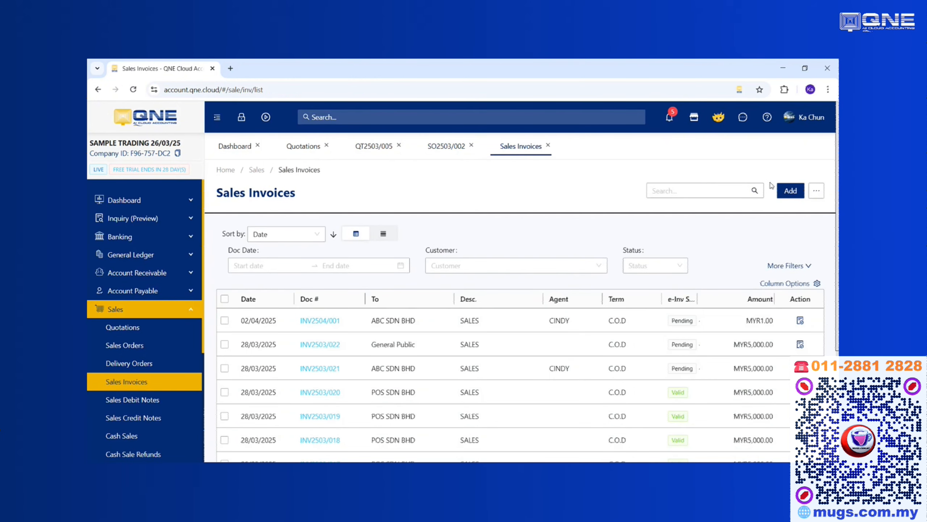
left_click(788, 191)
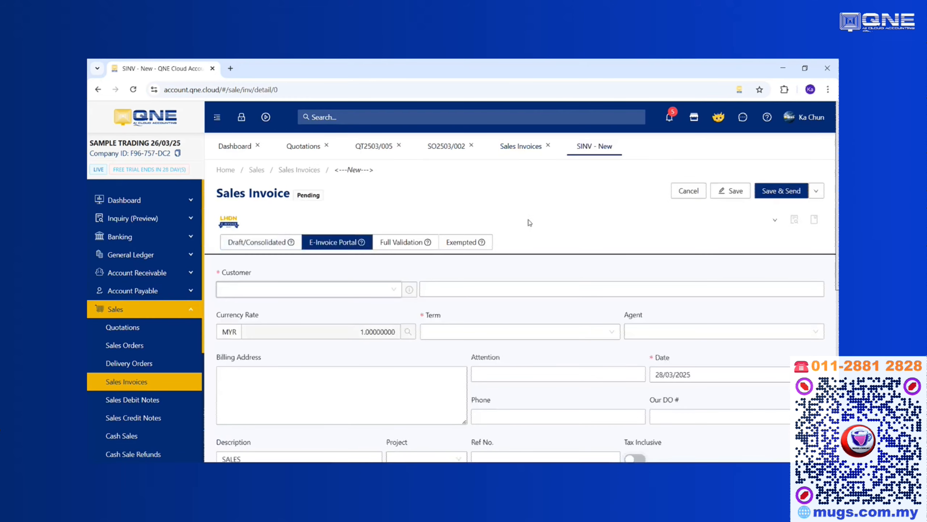
left_click(372, 291)
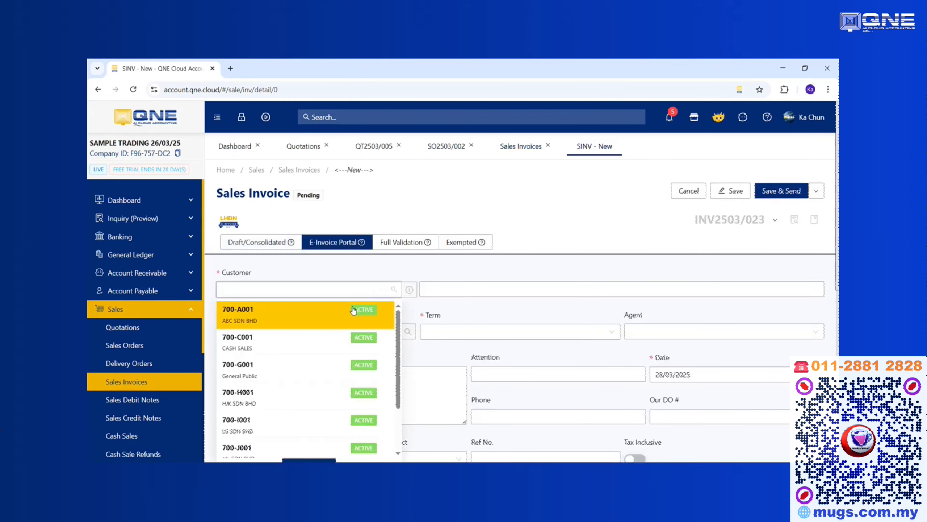
left_click(340, 316)
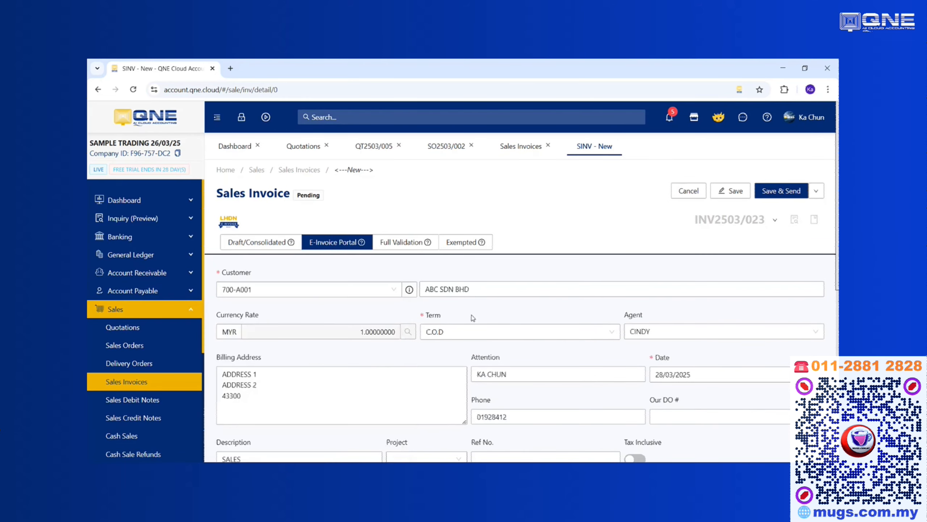
Transfer ABC SDN BHD's sales order dated 28/03/2025 into the invoice and save the invoice
left_click(816, 192)
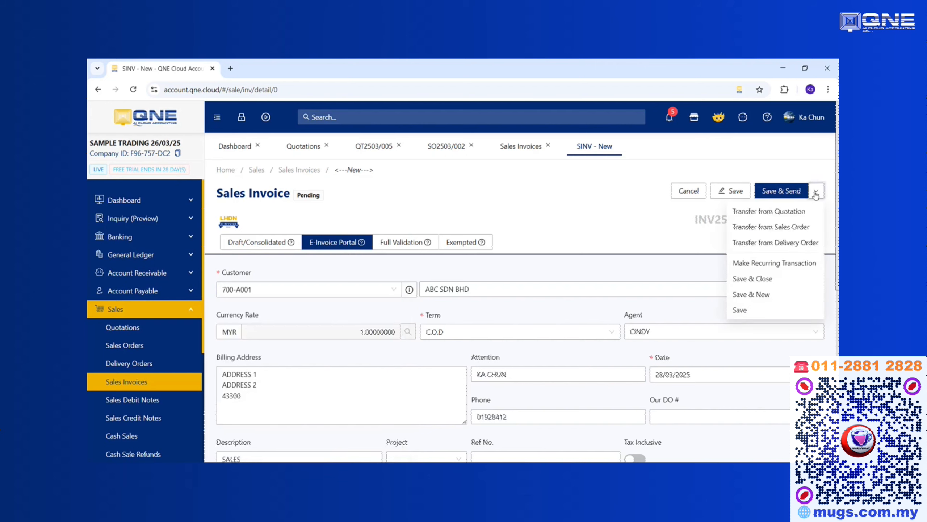
left_click(774, 229)
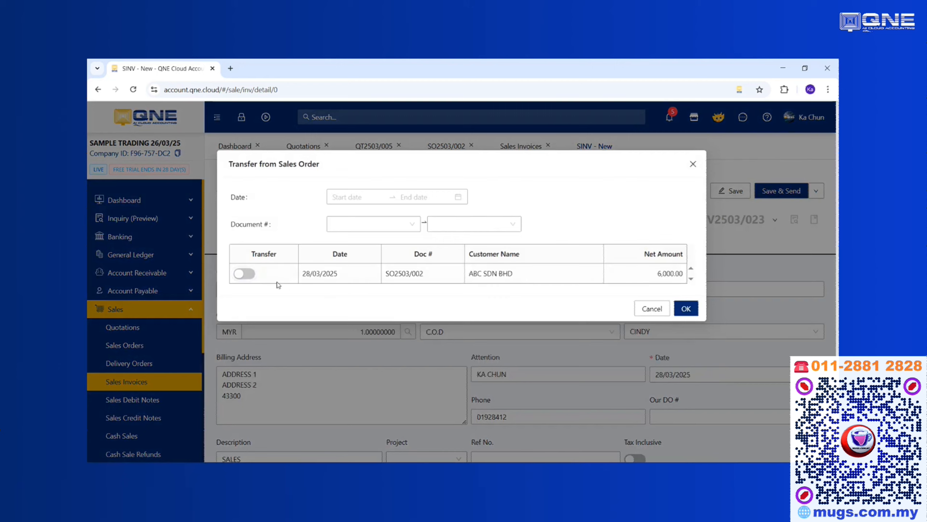
left_click(251, 277)
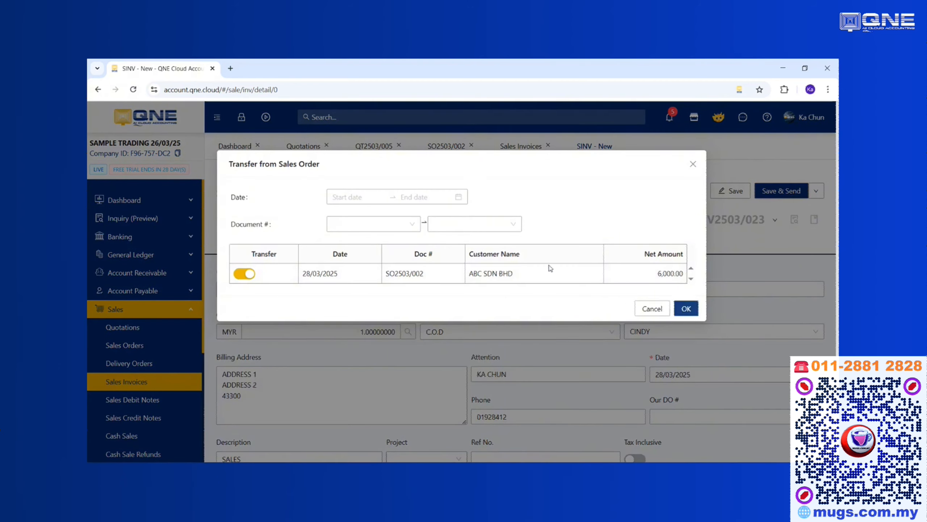
scroll(553, 257, "down", 3)
scroll(380, 309, "down", 3)
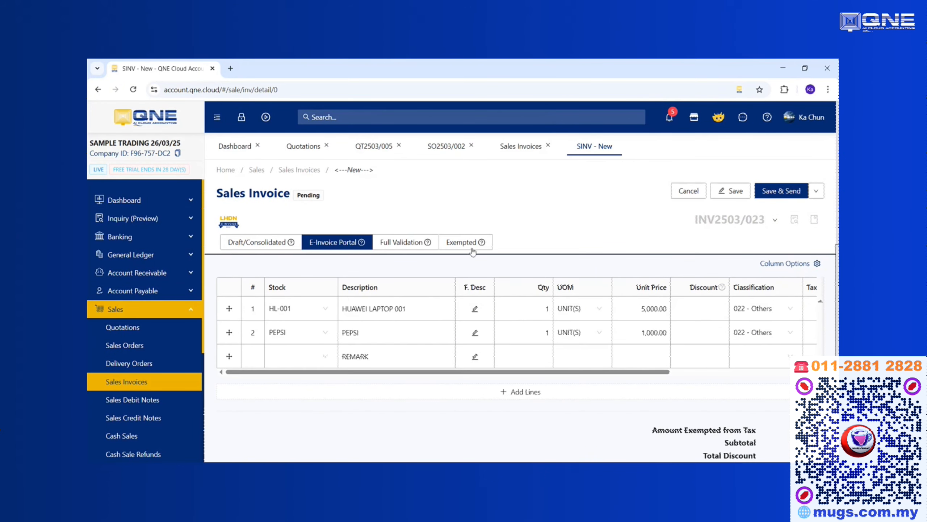
left_click(736, 193)
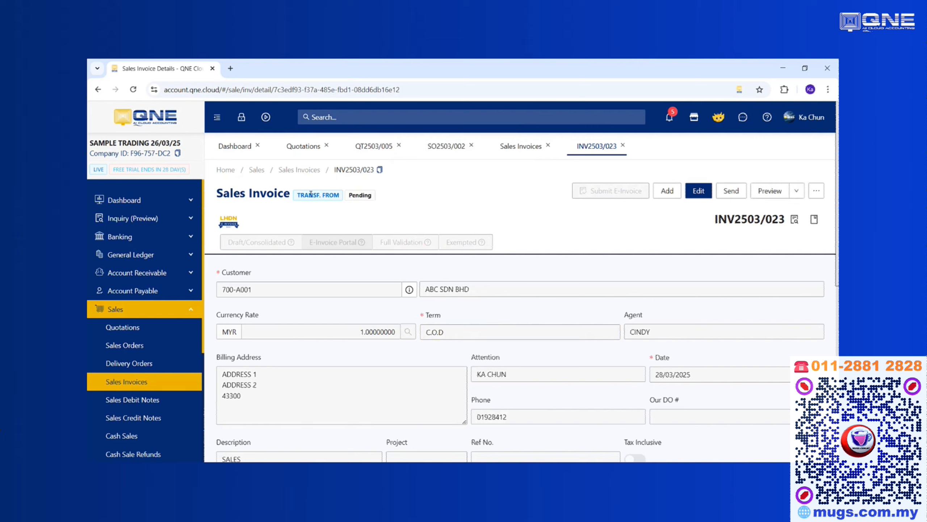
Review the stock journal of the saved sales invoice, then close it
mouse_move(311, 194)
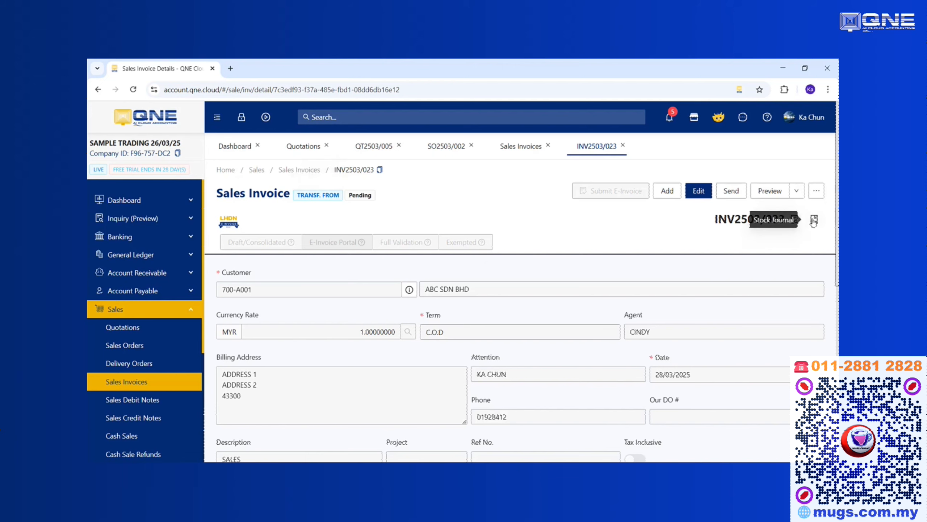
left_click(813, 220)
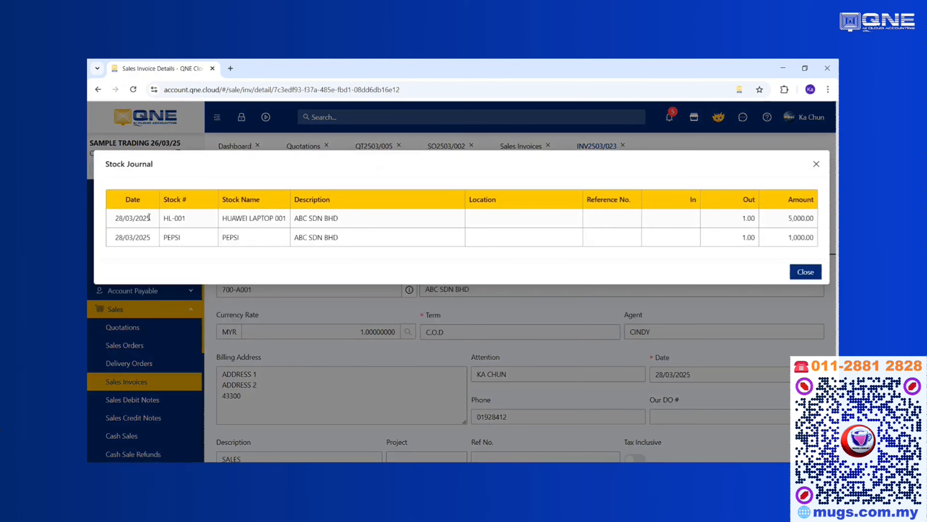
left_click(817, 164)
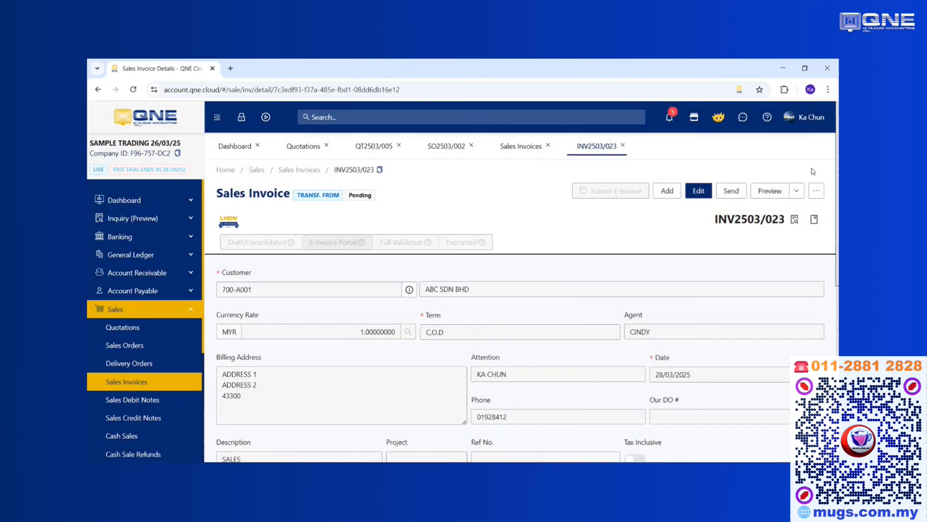
Examine the invoice's account journal, checking the sales account name and the debit amount, and close it
left_click(792, 220)
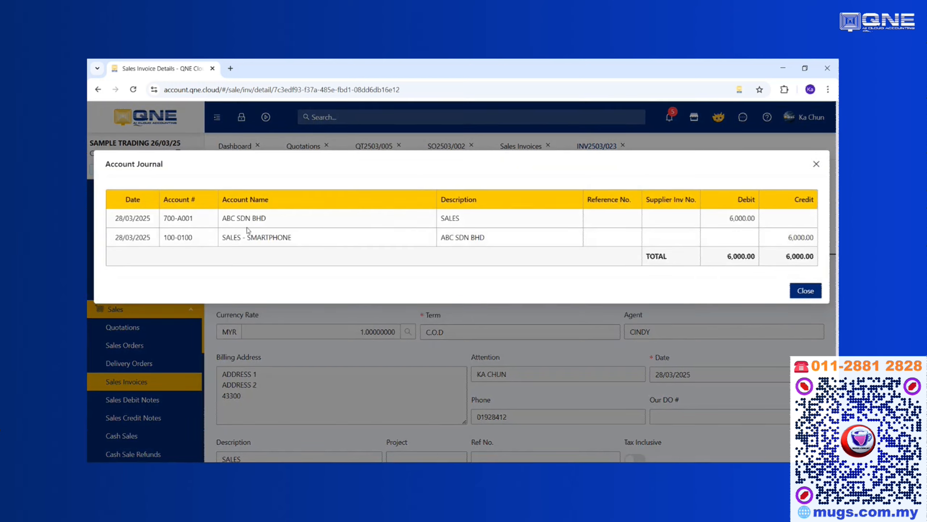
left_click_drag(231, 237, 294, 239)
left_click_drag(729, 218, 735, 218)
left_click(816, 165)
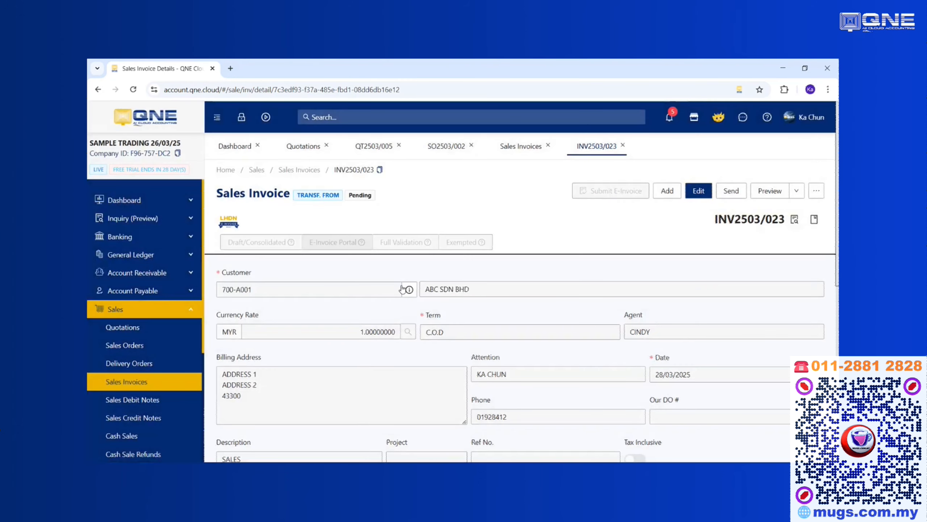
Create a new Receive Payment in Account Receivable for the customer ABC SDN BHD
left_click(193, 312)
left_click(176, 277)
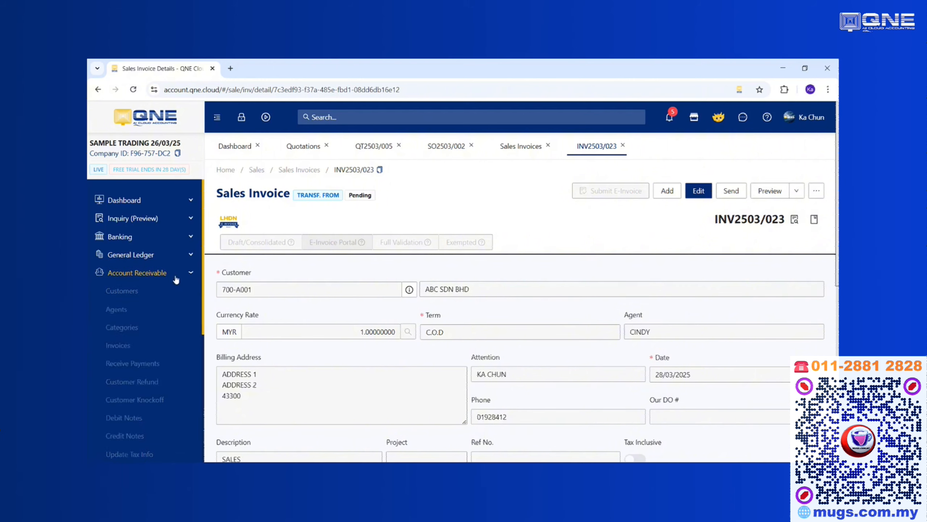
left_click(160, 364)
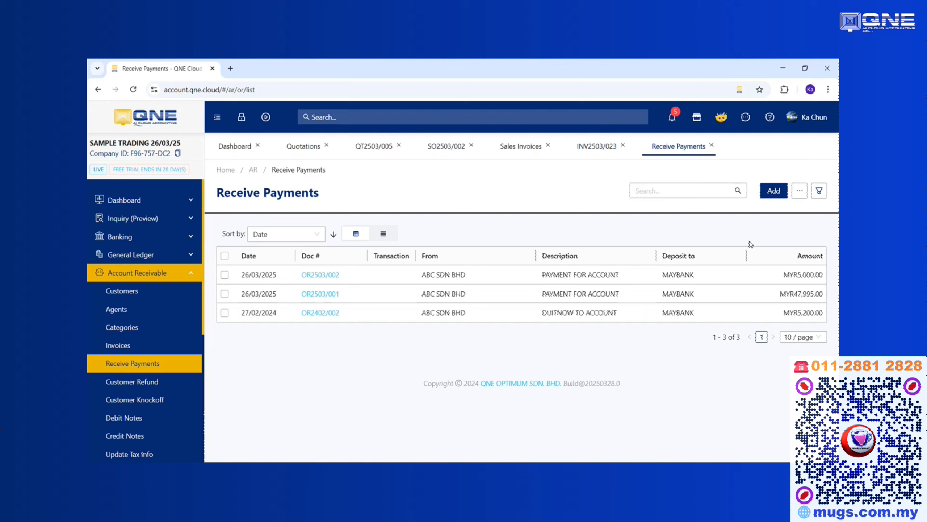
left_click(774, 190)
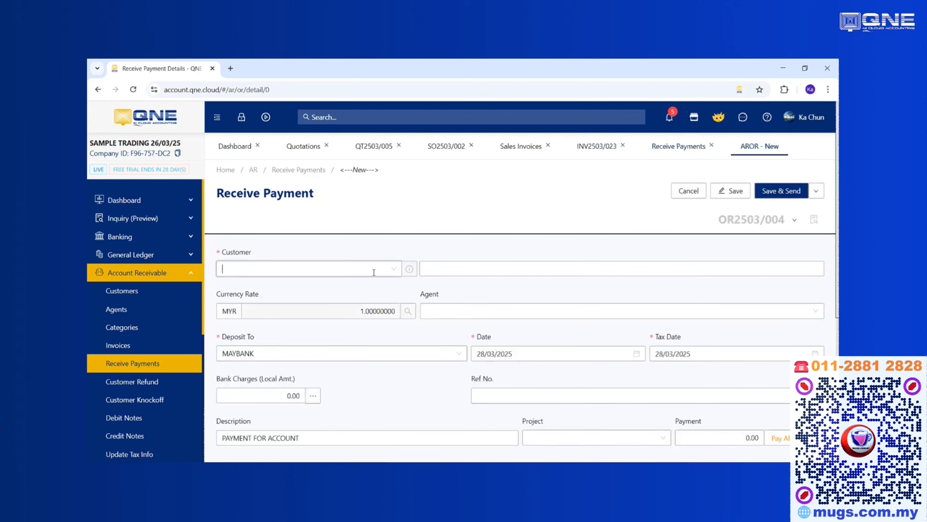
left_click(373, 272)
type("ABC")
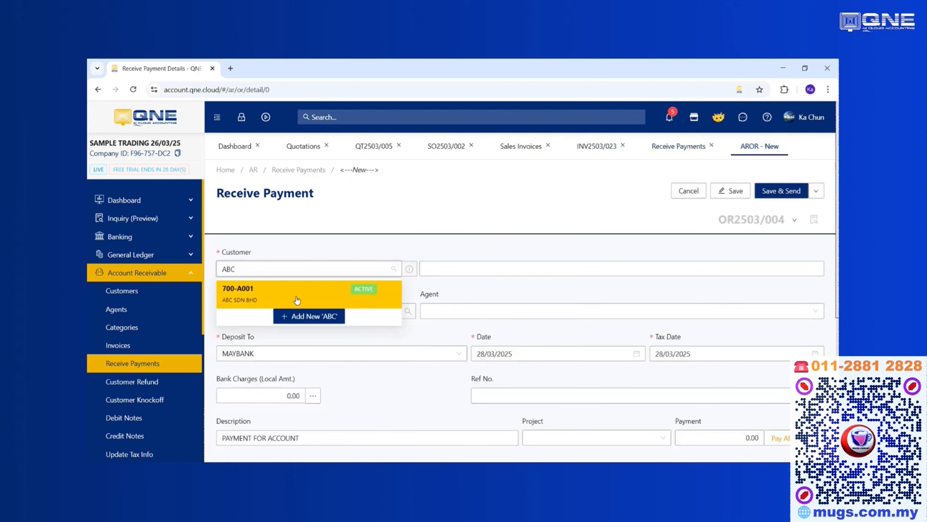
left_click(297, 300)
Set the receipt's payment amount to 3,000.00 and its reference number to MBB123956
scroll(535, 303, "down", 1)
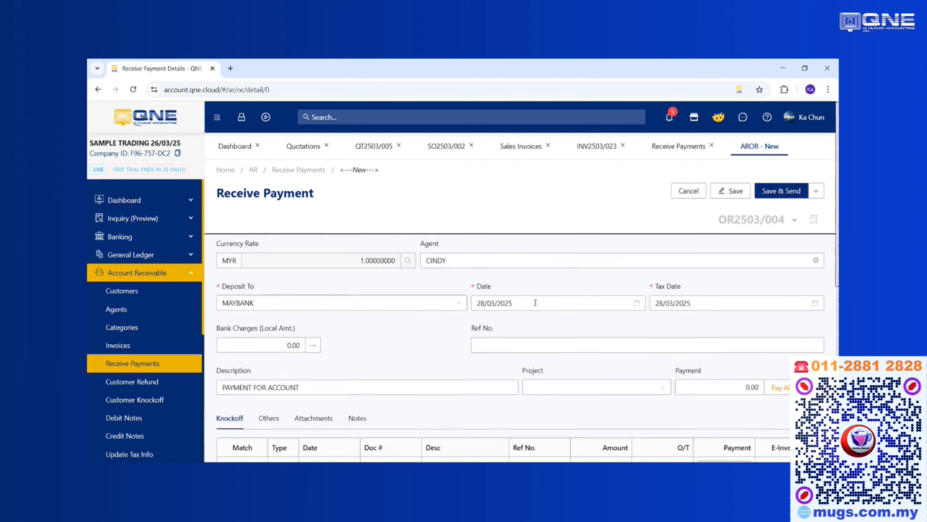
scroll(535, 302, "down", 1)
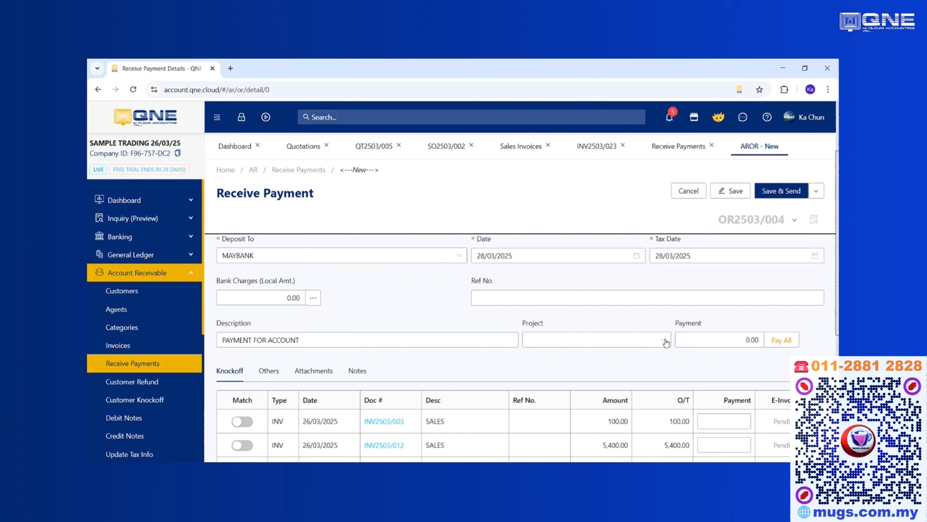
left_click(689, 341)
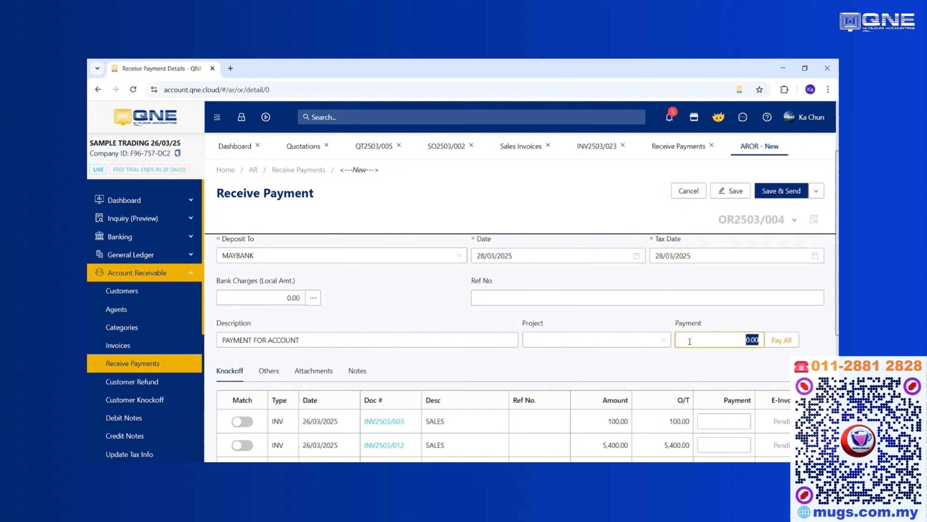
type("3000")
left_click(661, 301)
type("MBB123956")
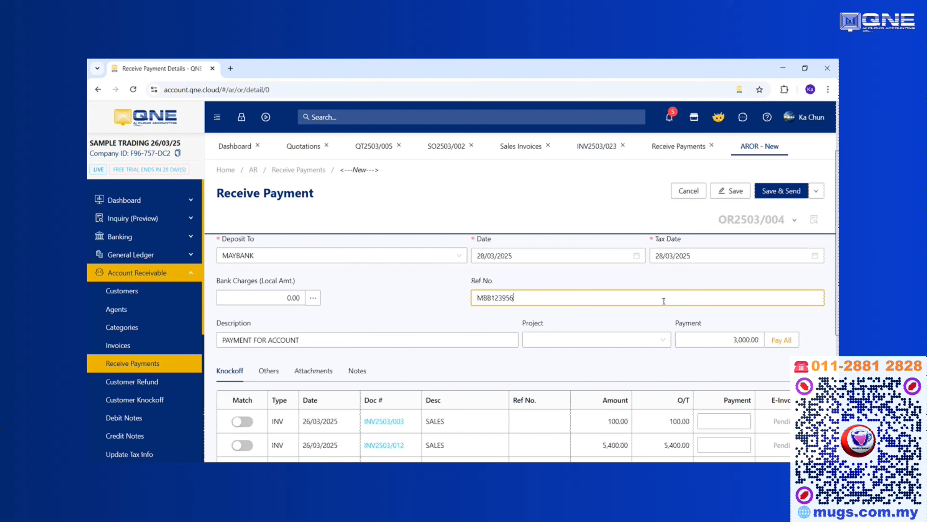
Match the payment against the 5,000.00 sales invoice dated 28/03/2025 in the knockoff list and save the receipt
scroll(664, 298, "down", 3)
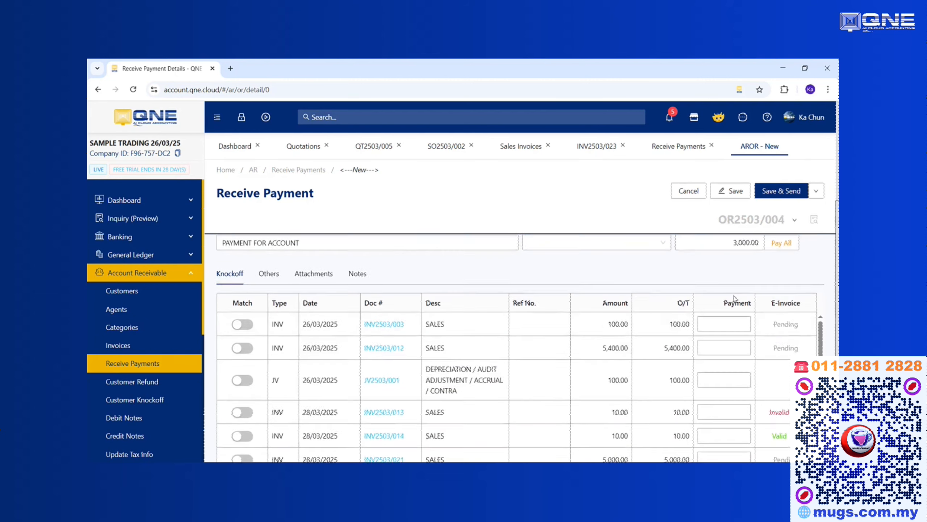
scroll(735, 297, "up", 3)
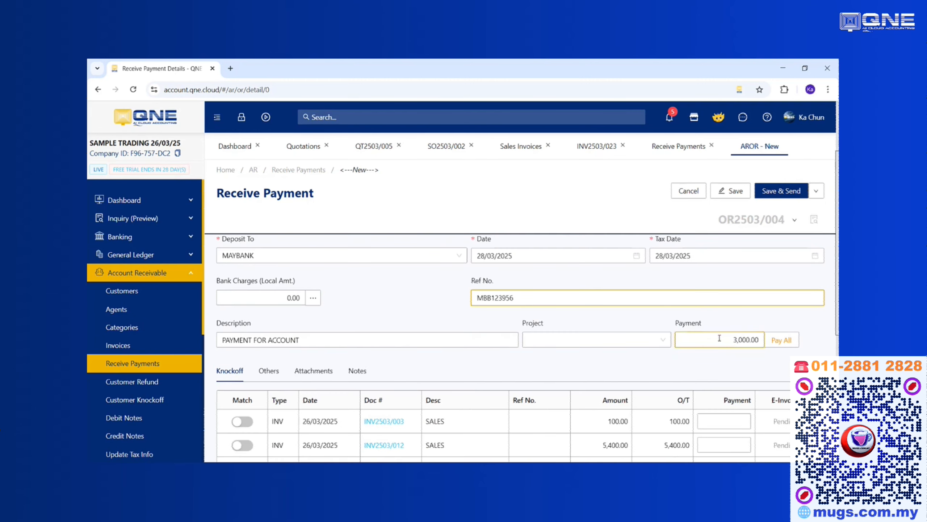
scroll(723, 331, "down", 2)
scroll(445, 327, "down", 1)
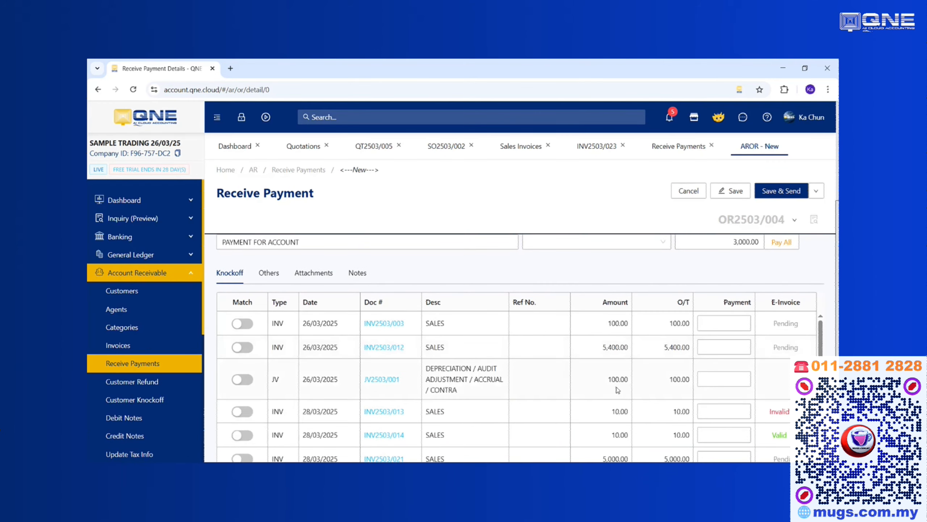
scroll(620, 386, "down", 1)
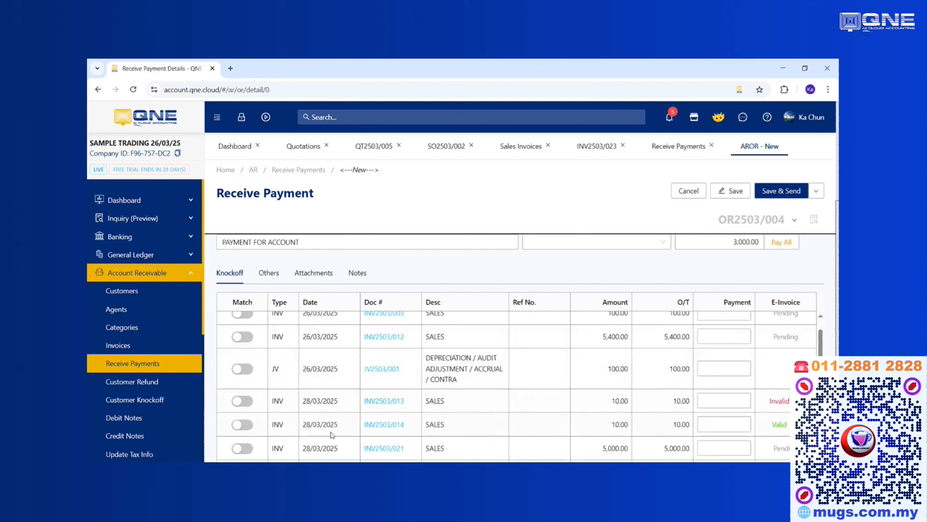
left_click(248, 449)
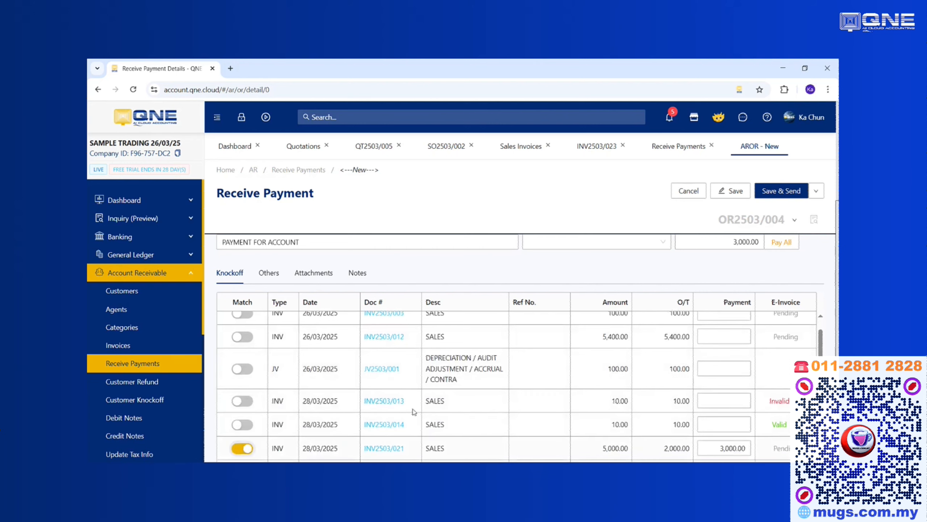
left_click(739, 190)
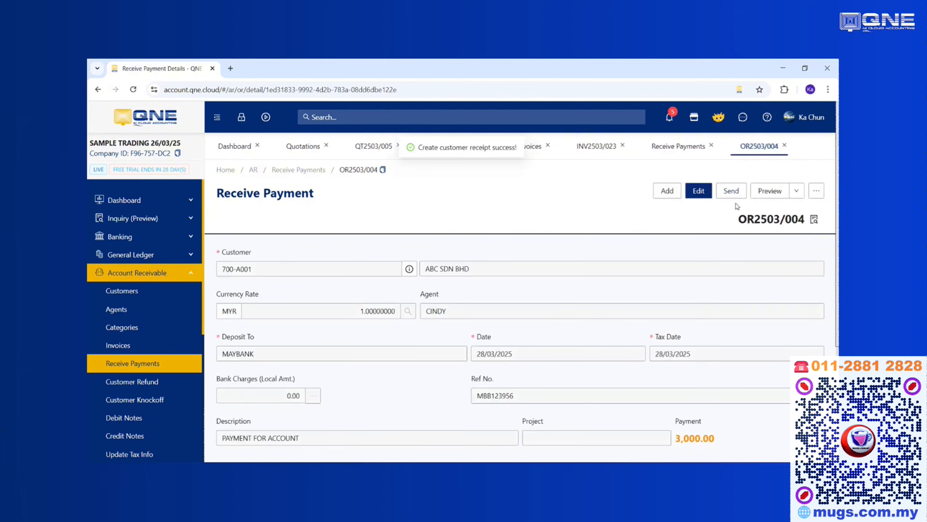
scroll(647, 255, "down", 1)
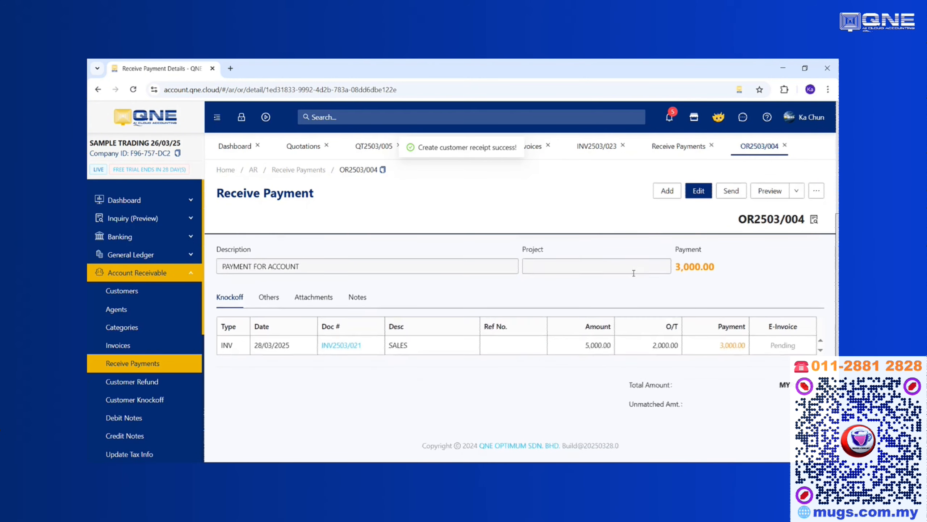
Open the 6 Months Customer Aging report from the customer reports in the Report Center
left_click(192, 274)
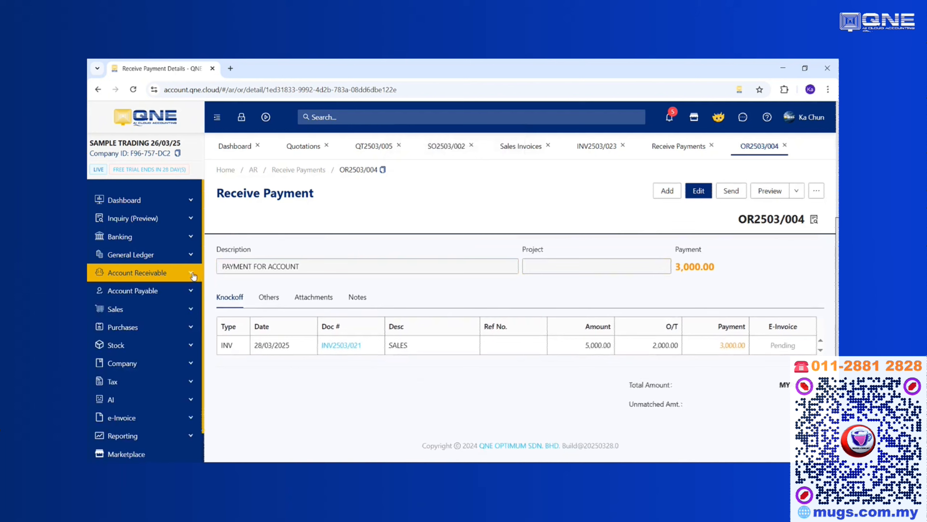
left_click(174, 435)
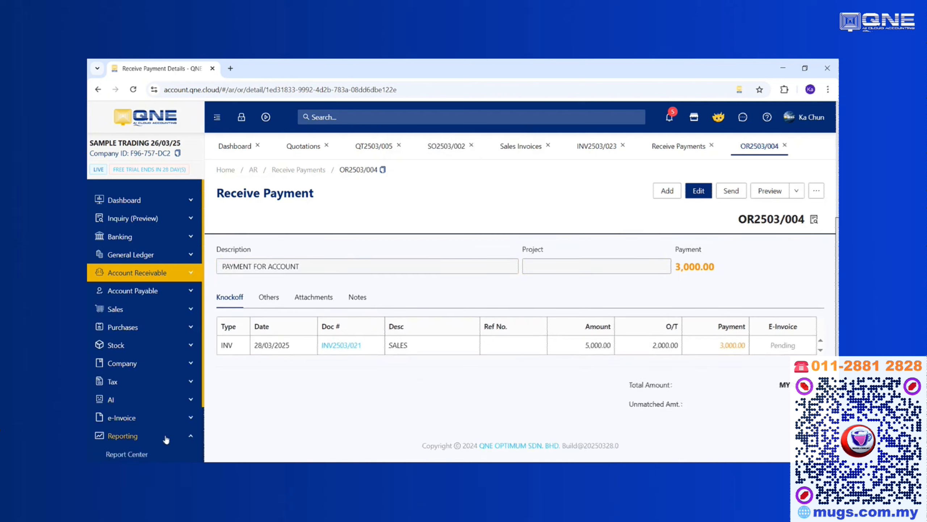
scroll(175, 436, "down", 2)
left_click(124, 385)
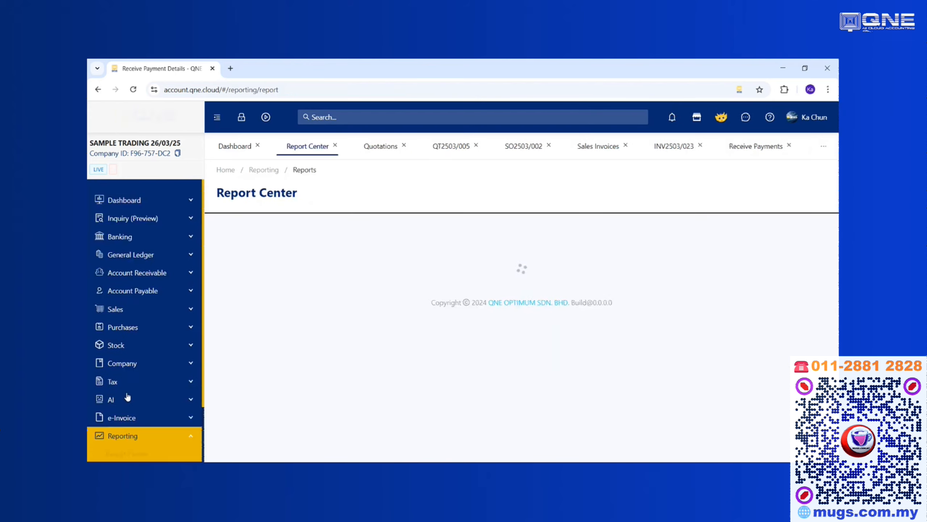
left_click(294, 238)
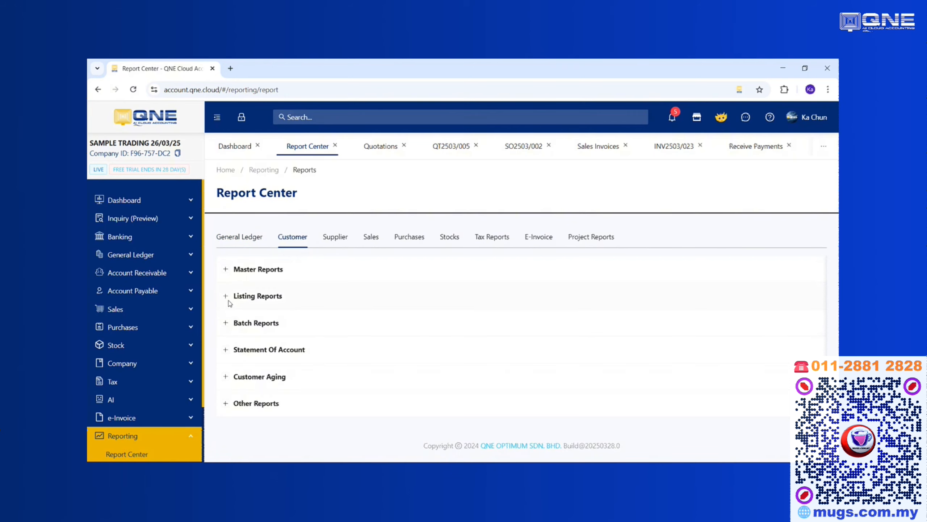
left_click(225, 378)
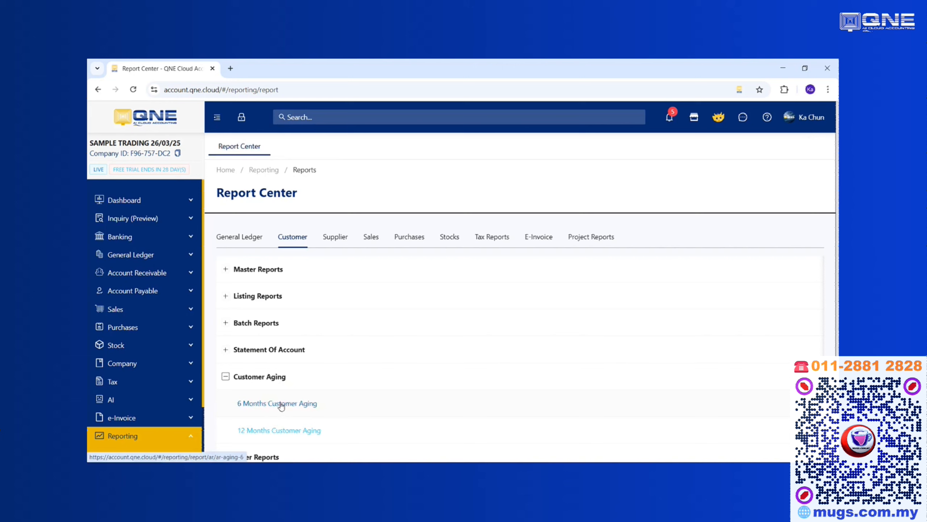
left_click(281, 403)
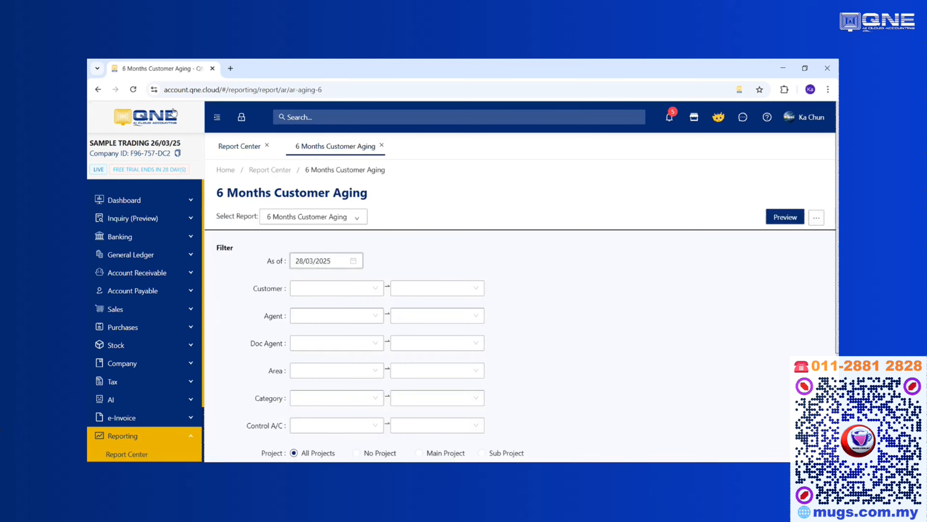
Review the aging report's template, date and filter options, and preview it as of 28/03/2025 for all projects
left_click(267, 215)
left_click(472, 270)
left_click(304, 260)
scroll(372, 263, "down", 3)
scroll(374, 263, "down", 2)
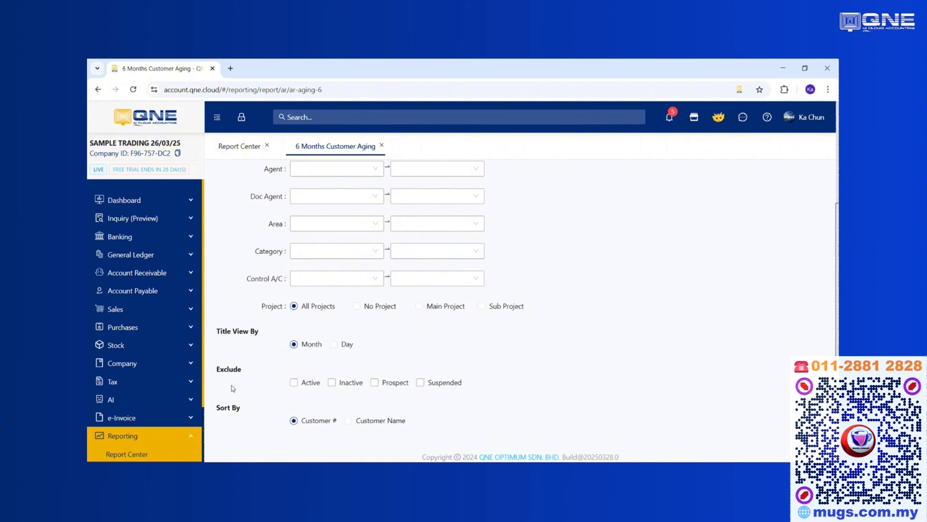
scroll(556, 348, "up", 4)
left_click(785, 168)
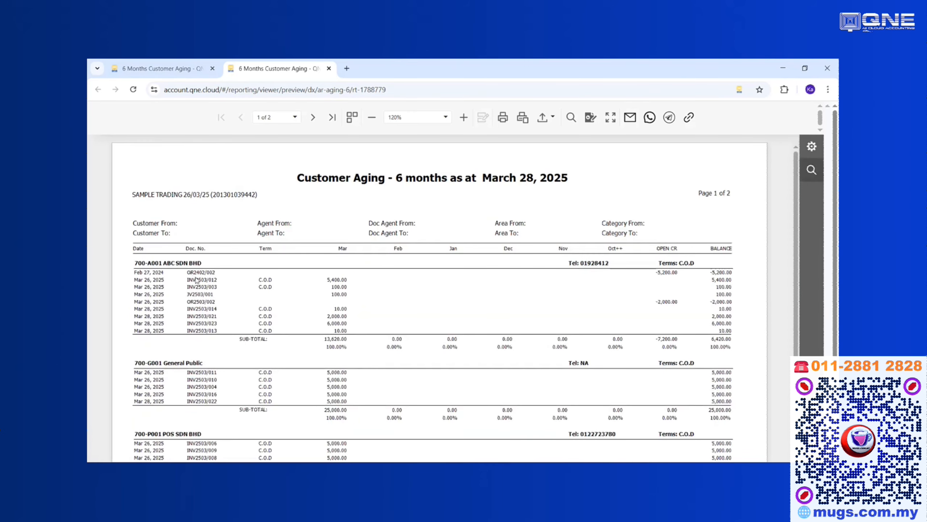
Check ABC SDN BHD's outstanding documents and balances in the aging preview, then close the preview
left_click_drag(196, 280, 223, 333)
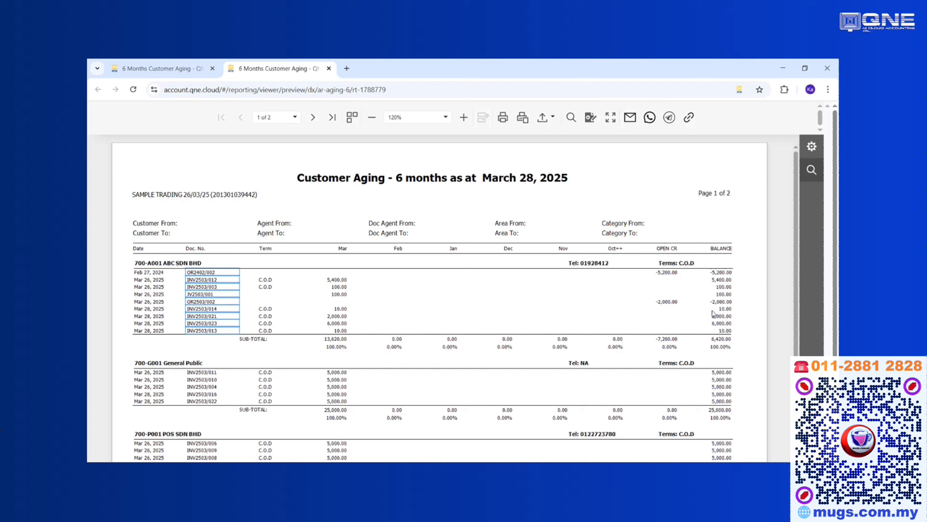
left_click(442, 284)
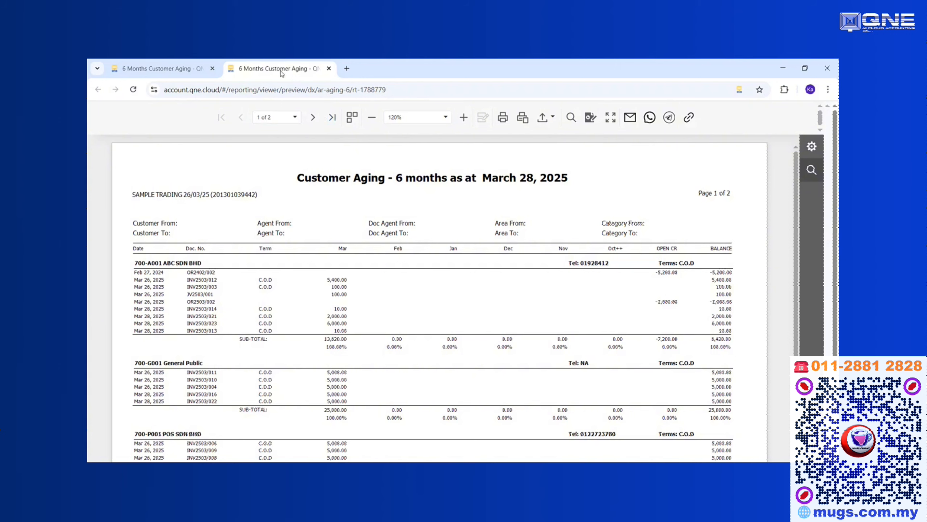
left_click(329, 69)
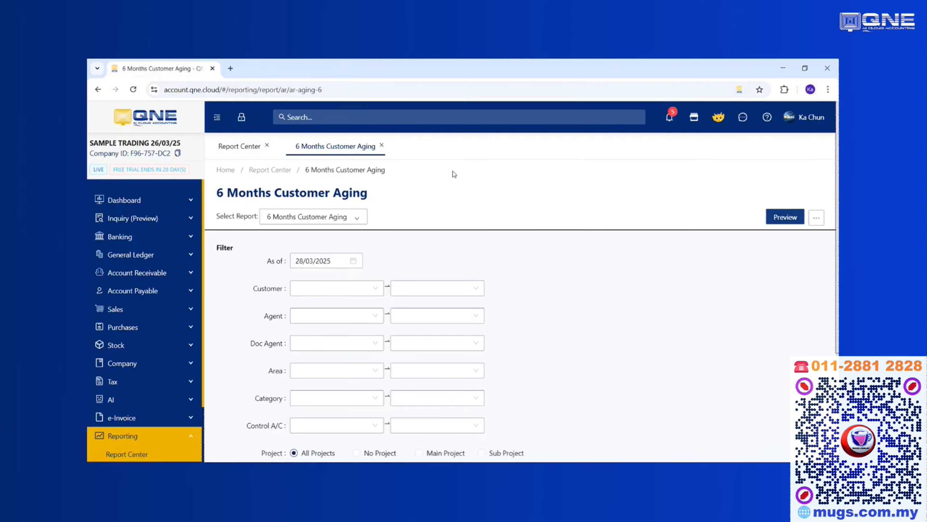
Open the Profit And Loss Account report from the general ledger reports in the Report Center
left_click(236, 150)
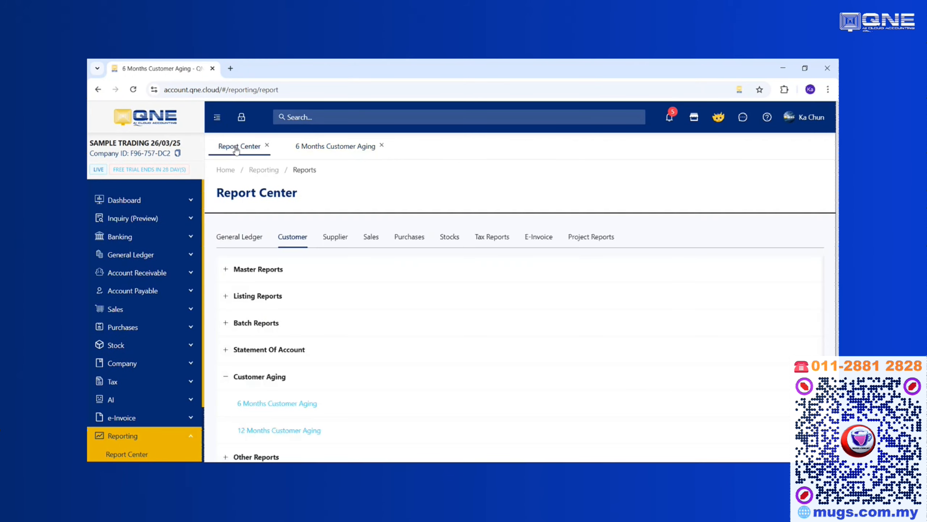
left_click(242, 238)
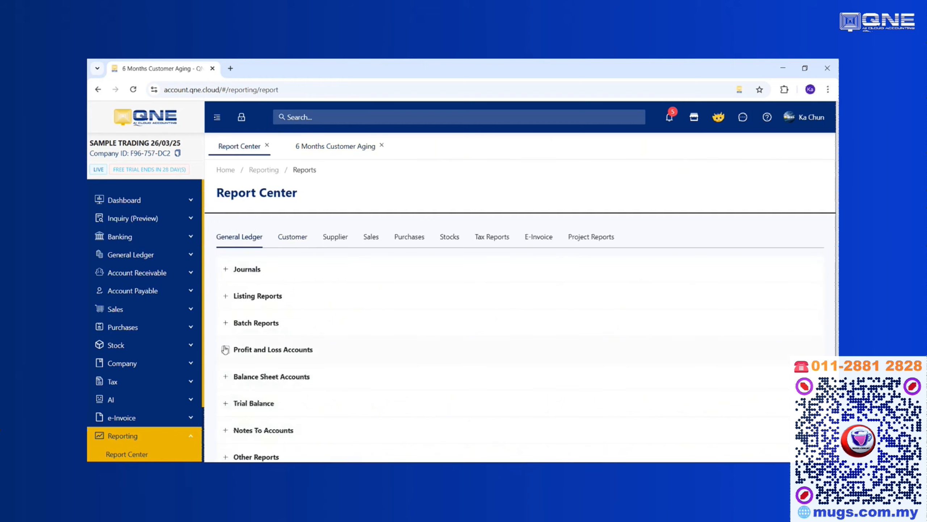
left_click(226, 350)
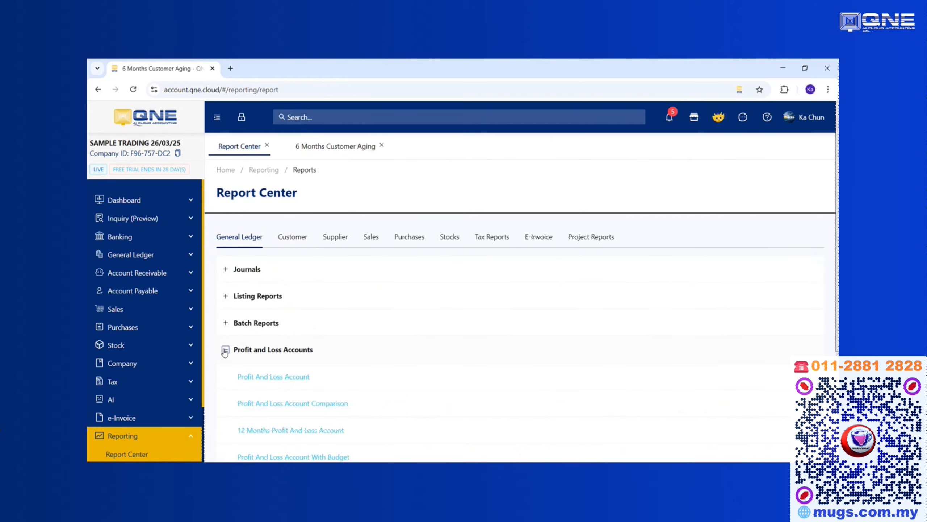
left_click(263, 377)
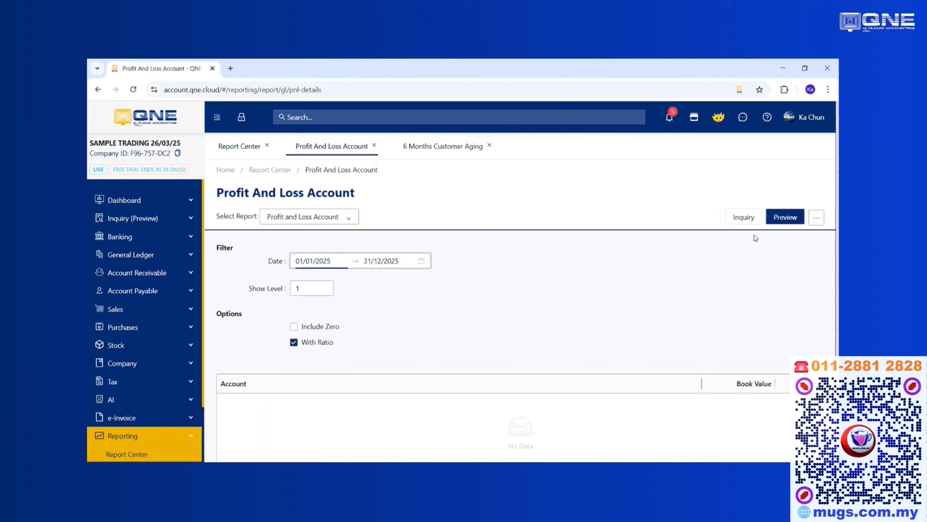
Preview the profit and loss report for 01/01/2025 to 31/12/2025, review it down to net profit, and close the preview
left_click(784, 218)
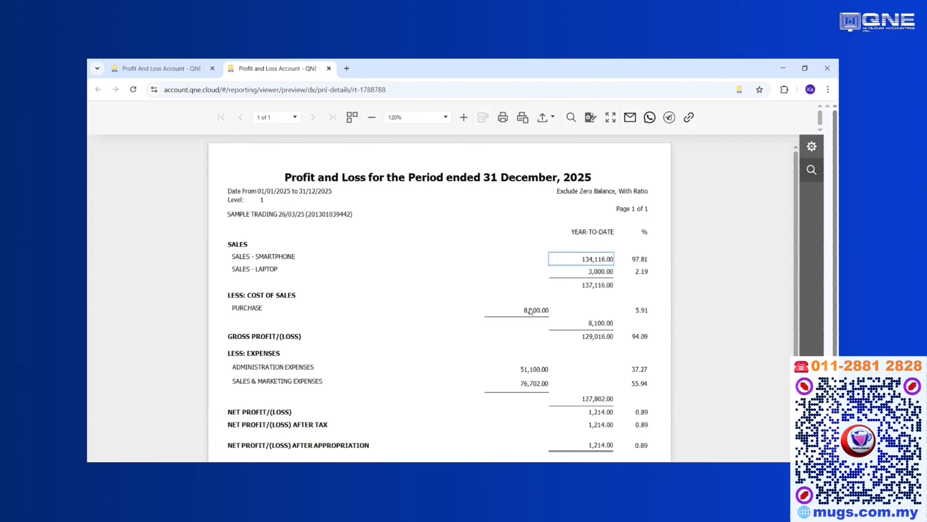
scroll(400, 337, "down", 4)
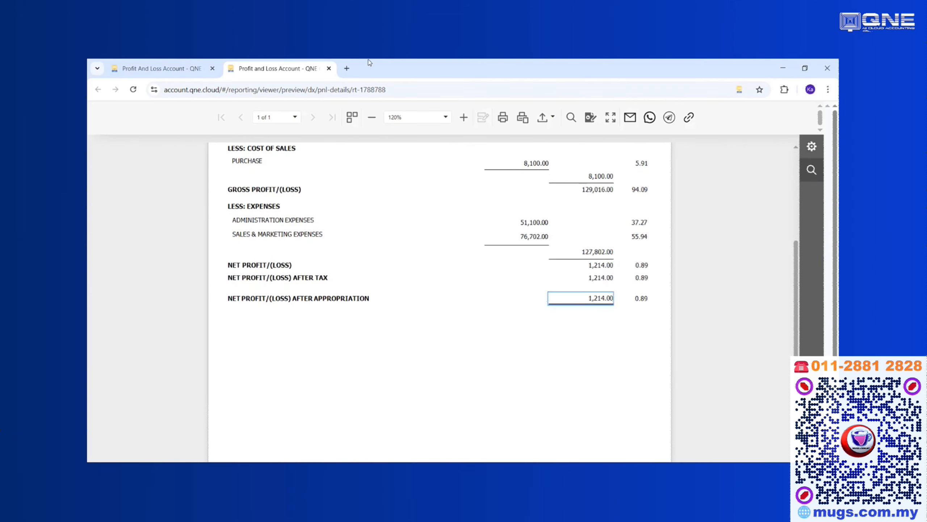
left_click(329, 69)
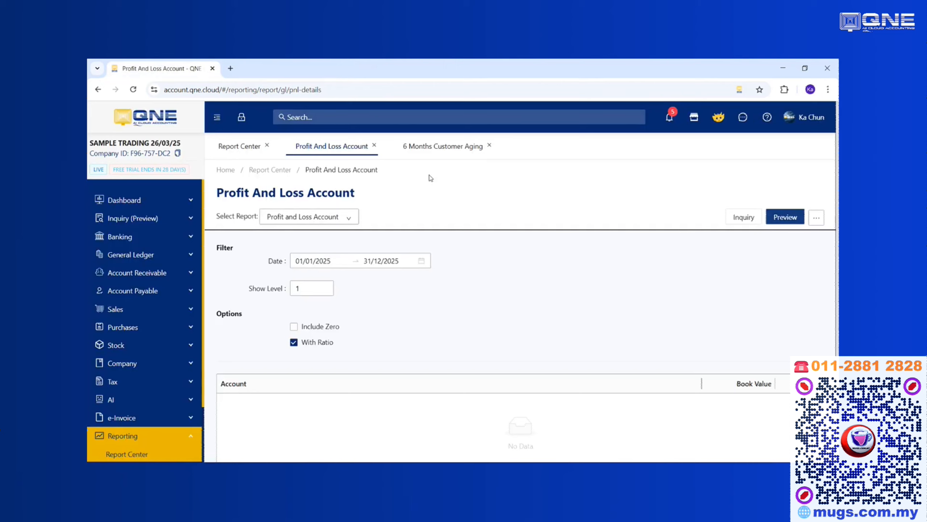
Run the profit and loss inquiry for the same period and expand the SALES group to show its accounts
left_click(744, 218)
scroll(438, 311, "down", 3)
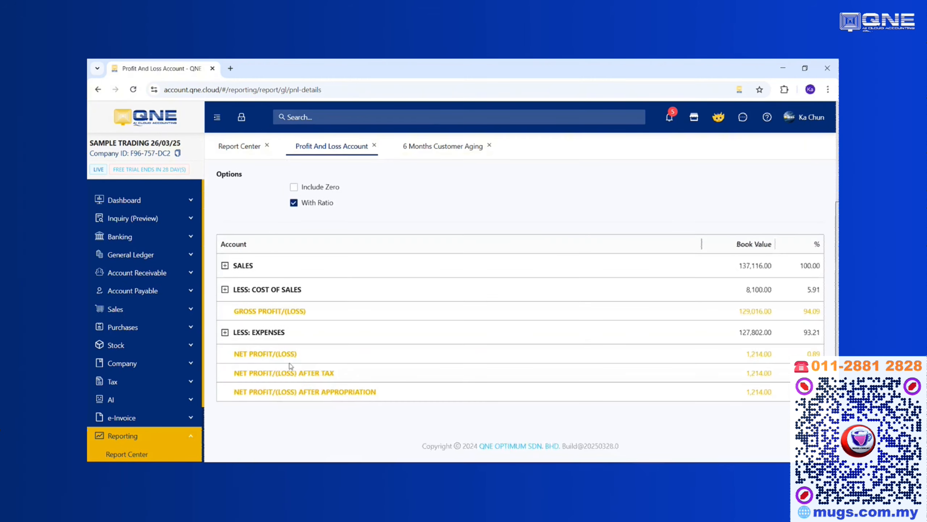
left_click(226, 265)
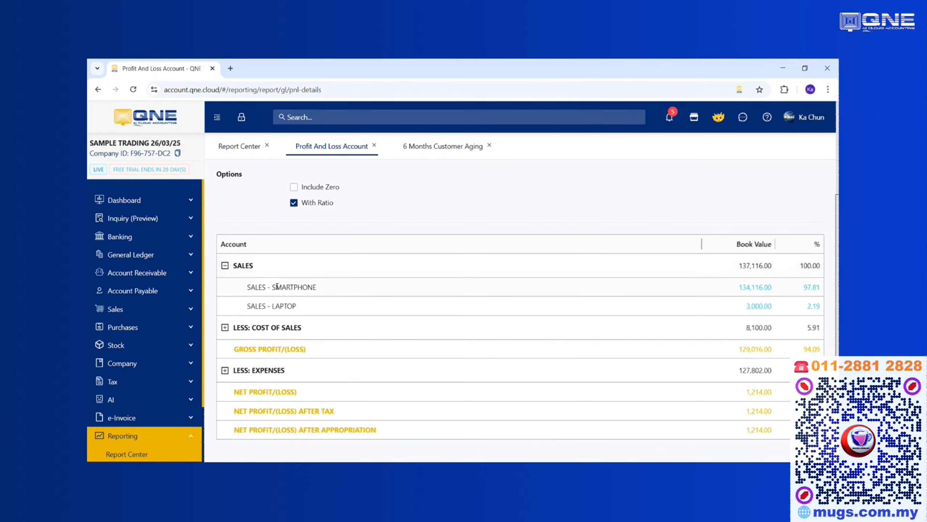
Drill down from the SALES - SMARTPHONE book value to its general ledger and review the account's transactions through the totals
left_click(753, 289)
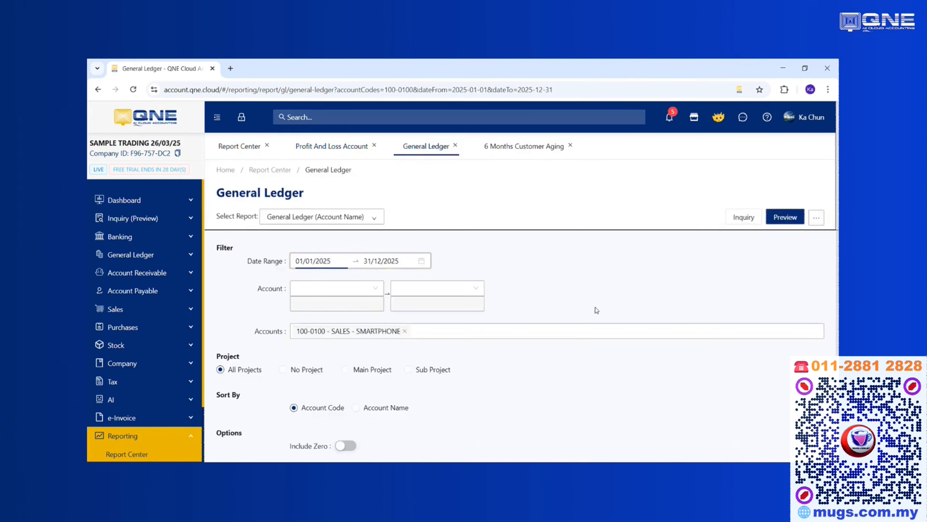
scroll(596, 310, "down", 4)
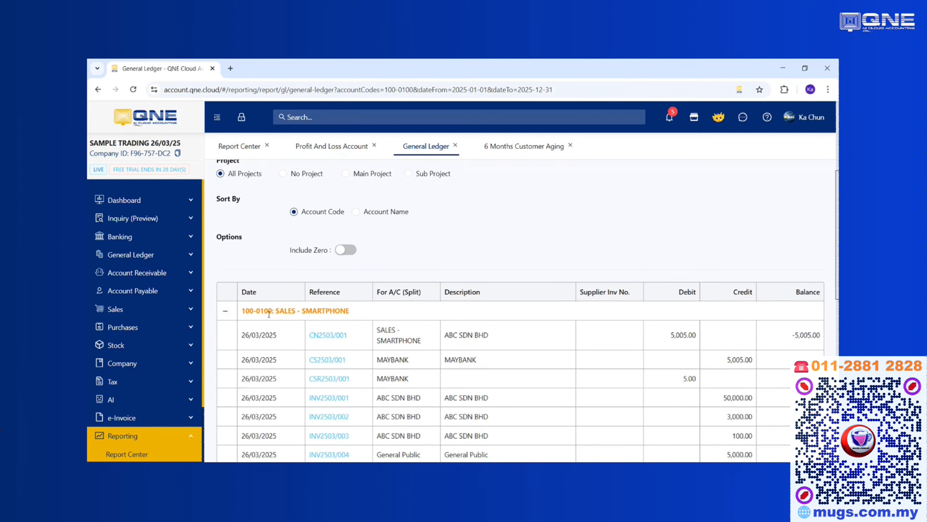
scroll(555, 330, "down", 3)
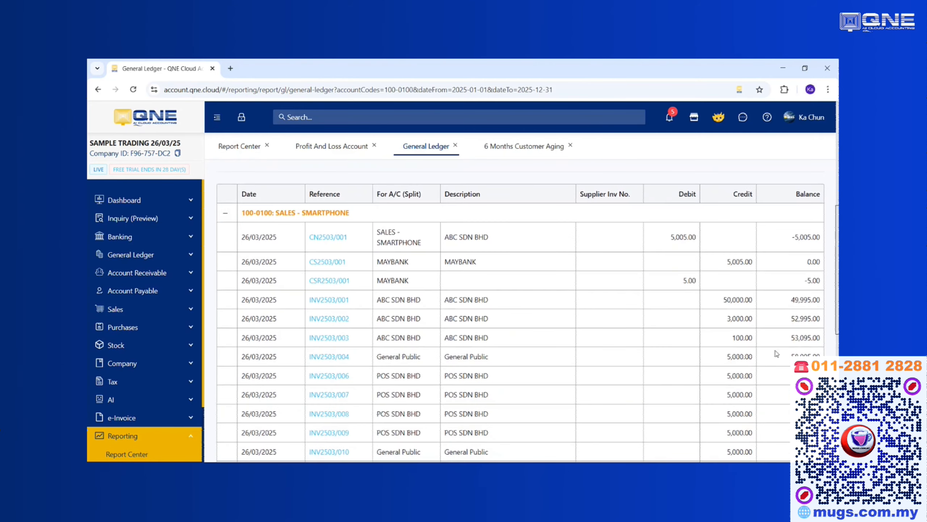
scroll(767, 358, "down", 10)
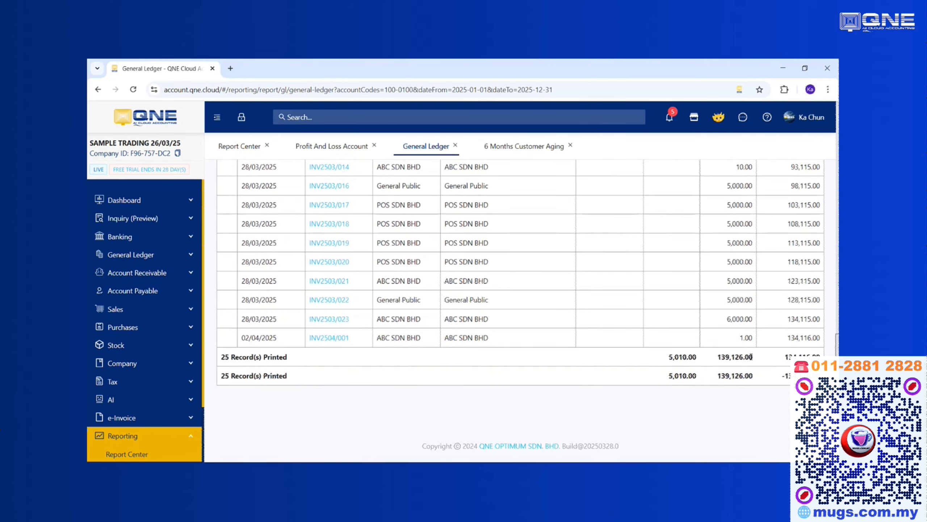
scroll(697, 300, "up", 12)
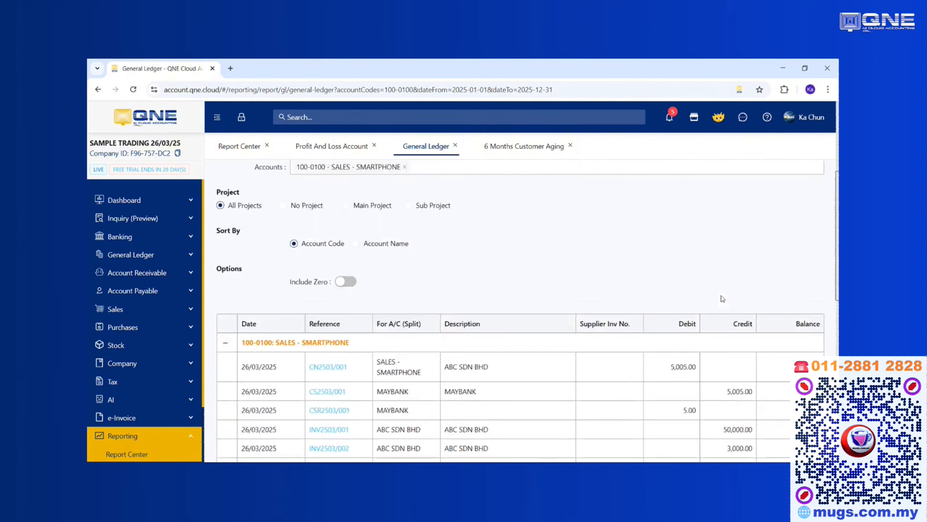
Close the General Ledger, 6 Months Customer Aging and Profit And Loss Account reports, returning to the Report Center
left_click(455, 145)
left_click(489, 146)
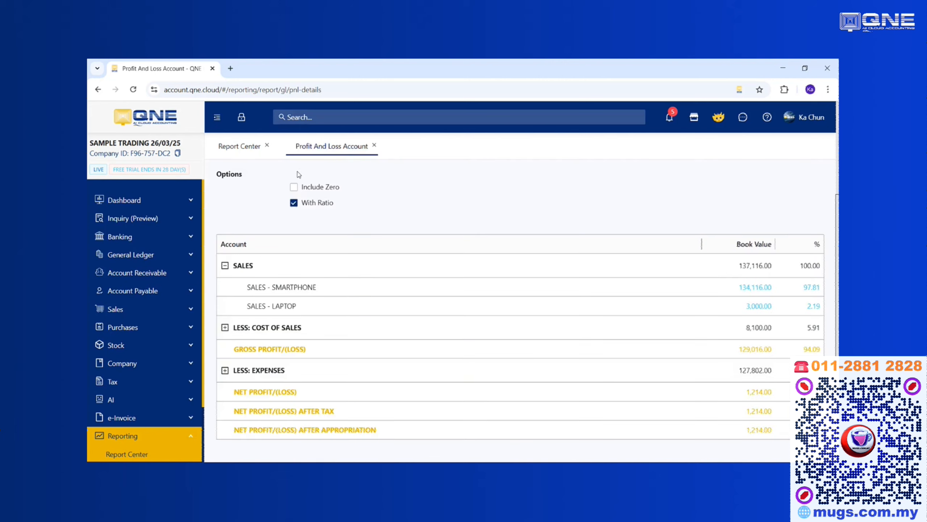
left_click(374, 146)
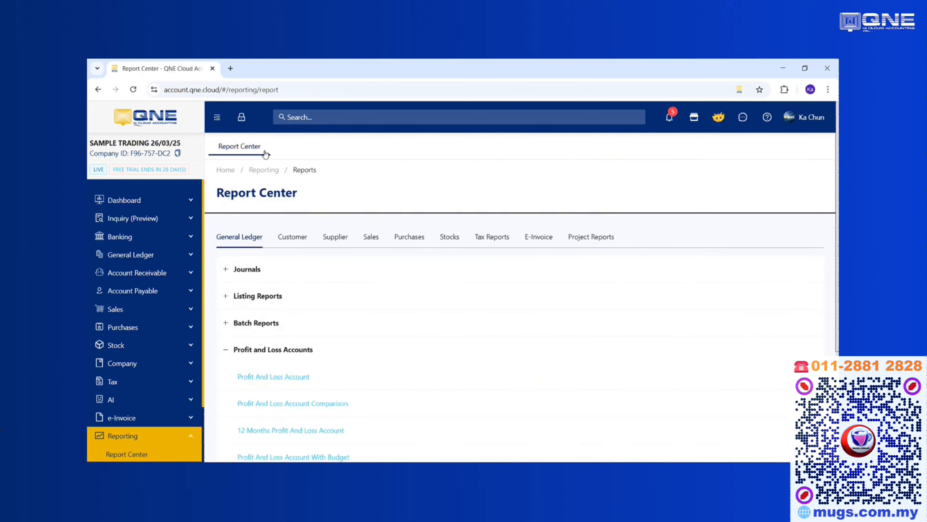
Collapse the Profit and Loss Accounts group and open the Balance Sheet Account report from the Balance Sheet Accounts group
left_click(226, 349)
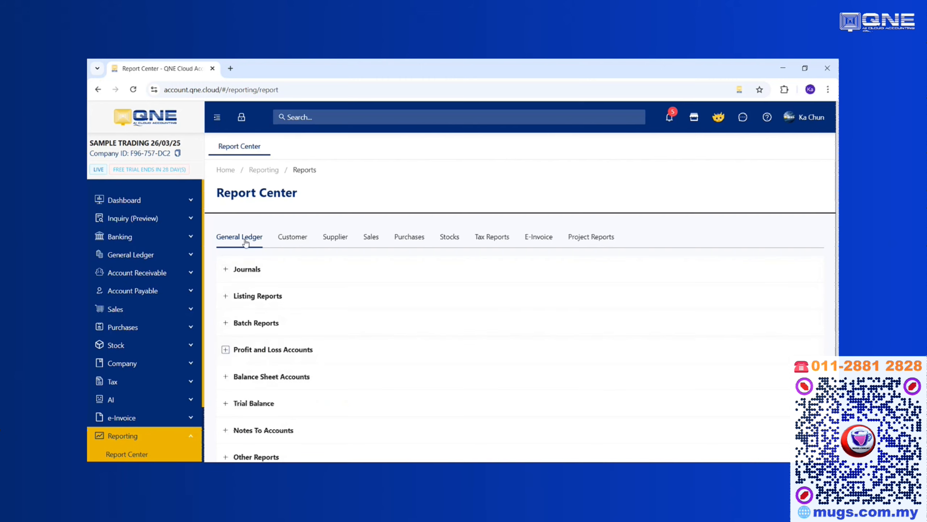
left_click(226, 377)
scroll(361, 380, "down", 3)
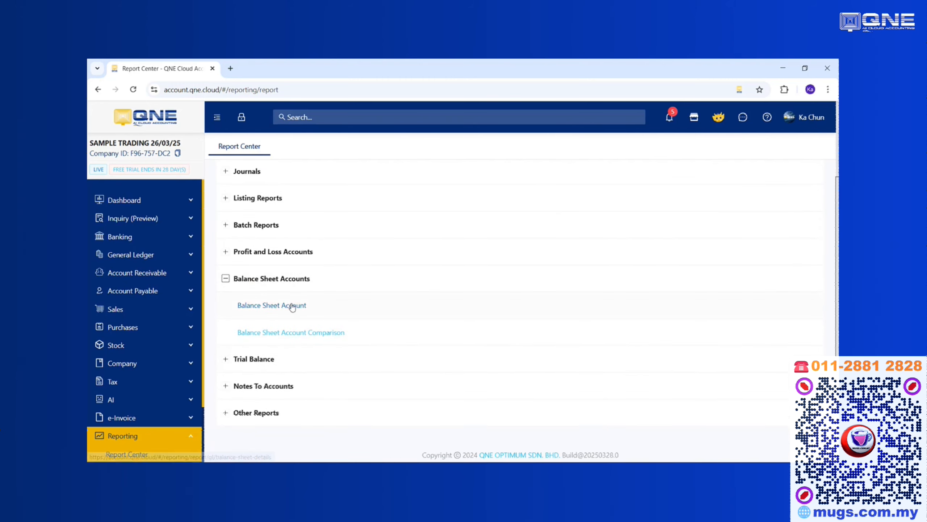
left_click(294, 306)
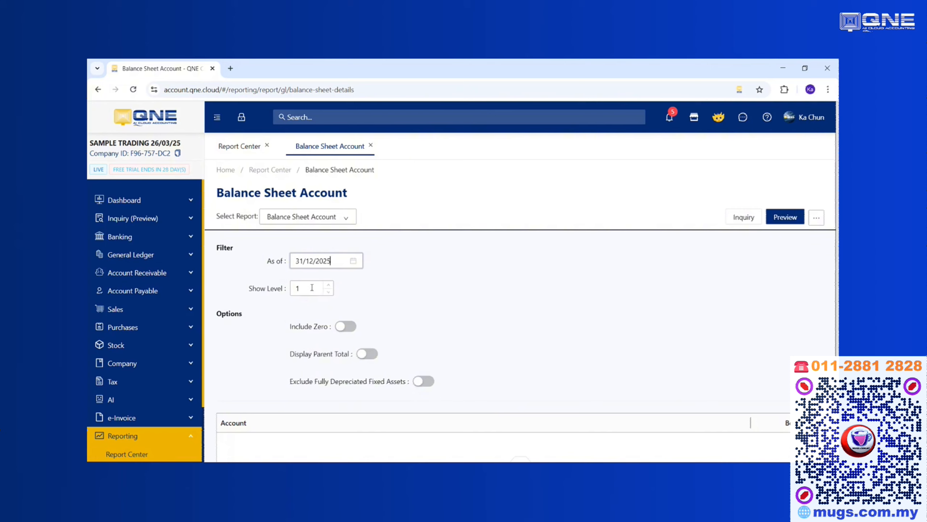
Preview the balance sheet as of 31/12/2025 with the show level set to 3, and review it down to the equity total
key("Tab")
type("3")
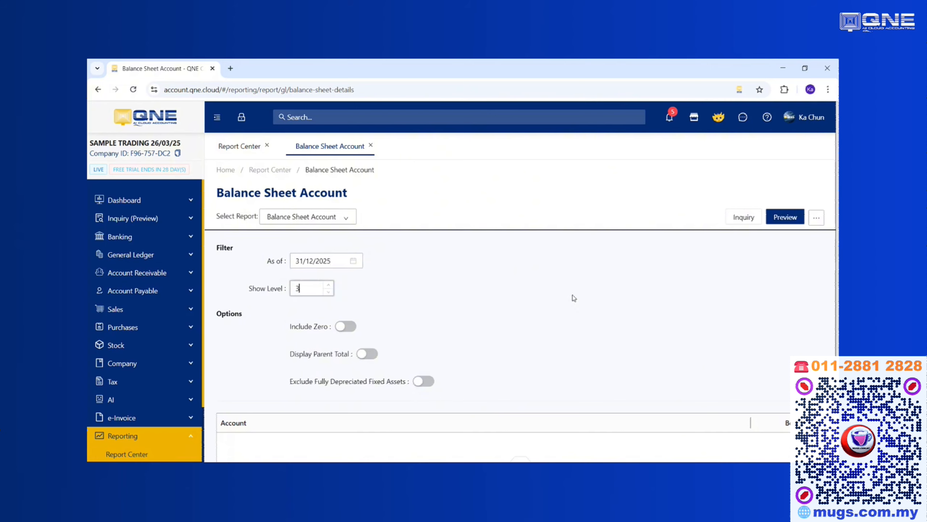
left_click(608, 297)
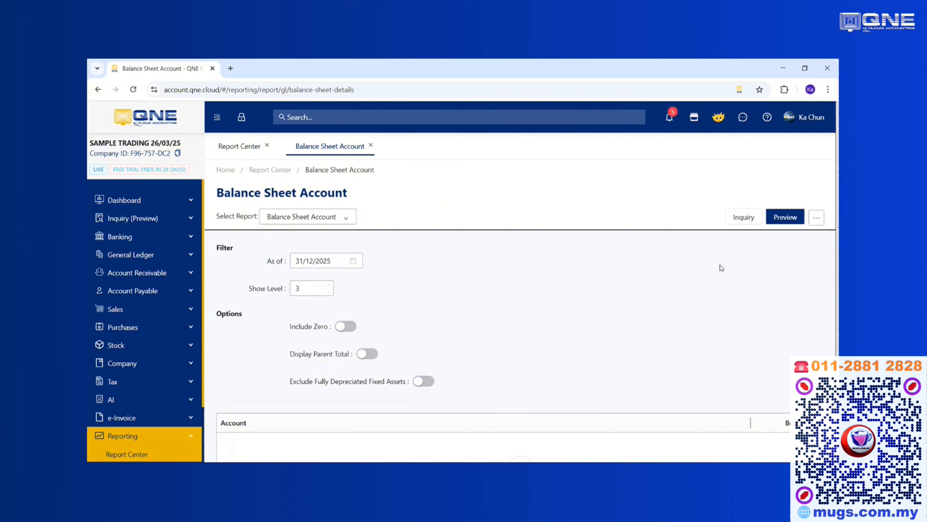
left_click(785, 217)
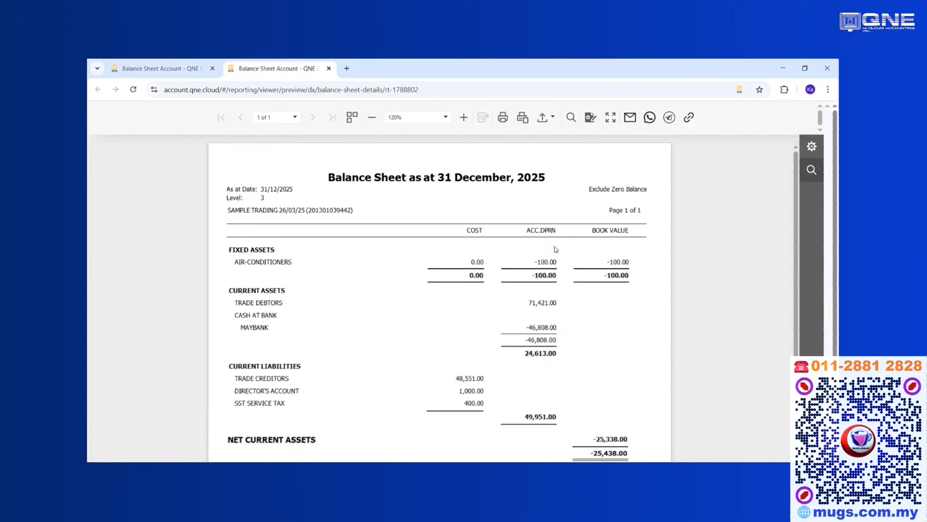
scroll(515, 298, "down", 4)
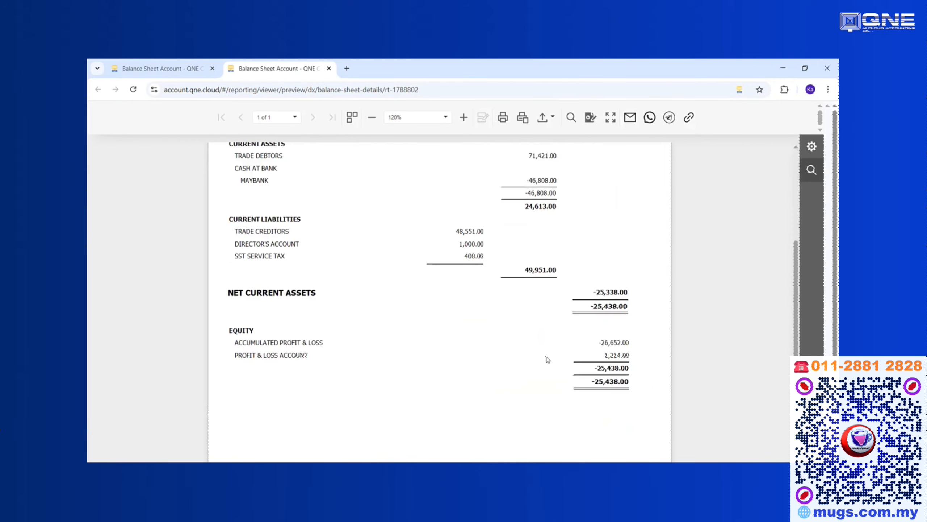
left_click(597, 385)
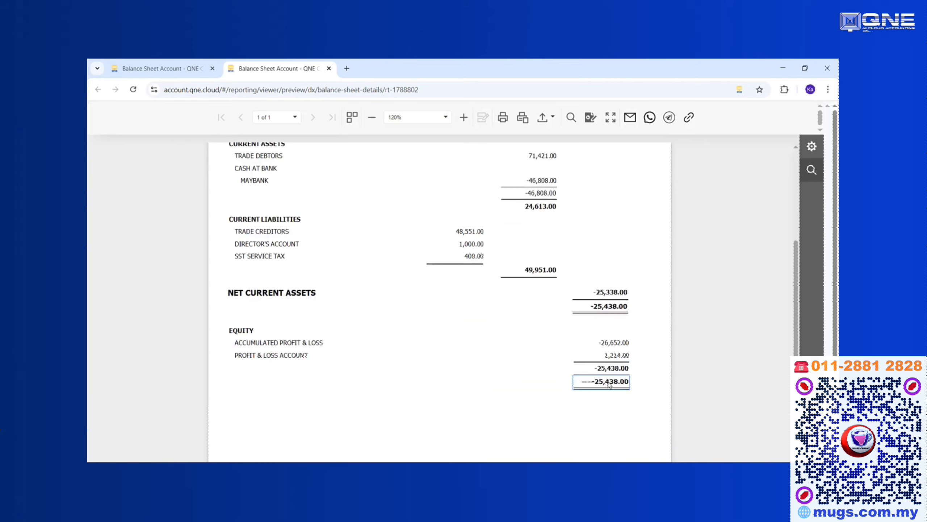